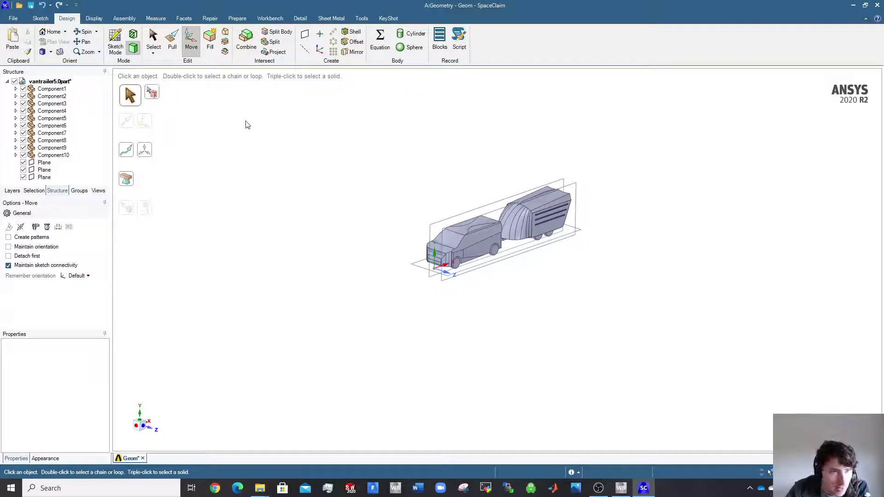
# - Start Enclosure from the Prepare tab and preview a 25% cushion box around nine vehicle bodies
pyautogui.click(235, 19)
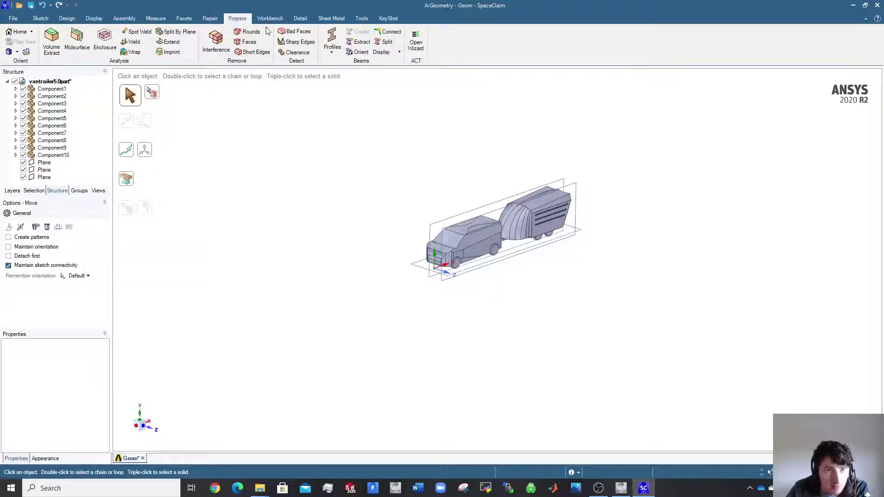
pyautogui.click(104, 38)
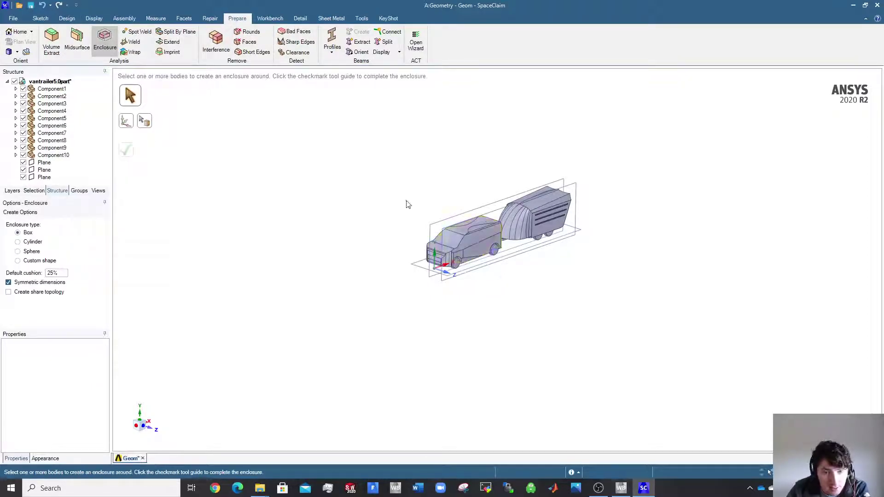
pyautogui.moveTo(287, 118); pyautogui.dragTo(768, 384)
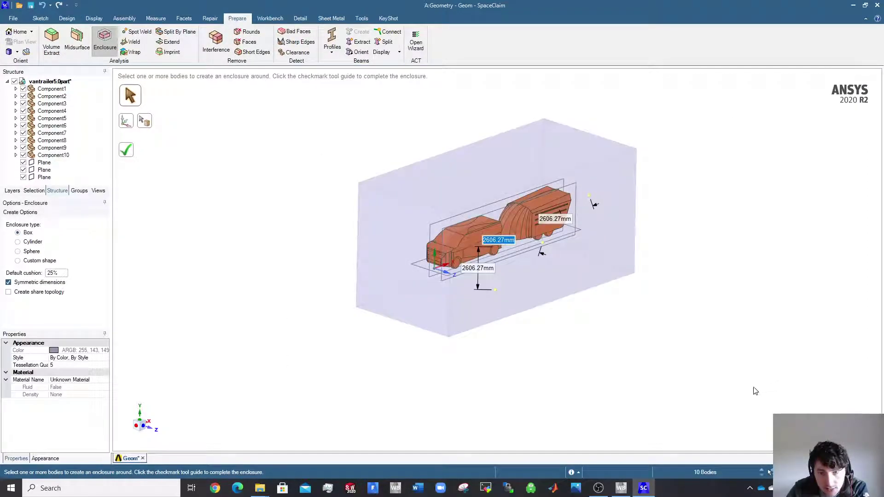
pyautogui.click(755, 391)
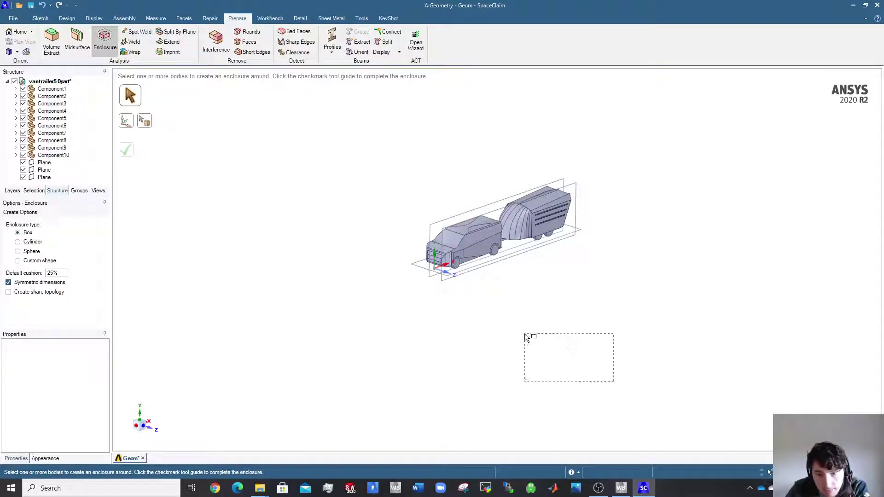
pyautogui.moveTo(525, 335); pyautogui.dragTo(499, 310)
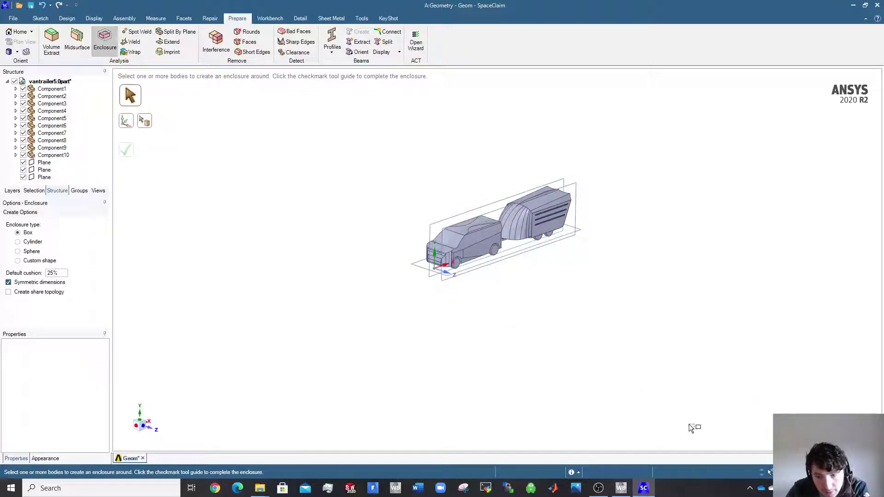
pyautogui.moveTo(694, 428); pyautogui.dragTo(387, 197)
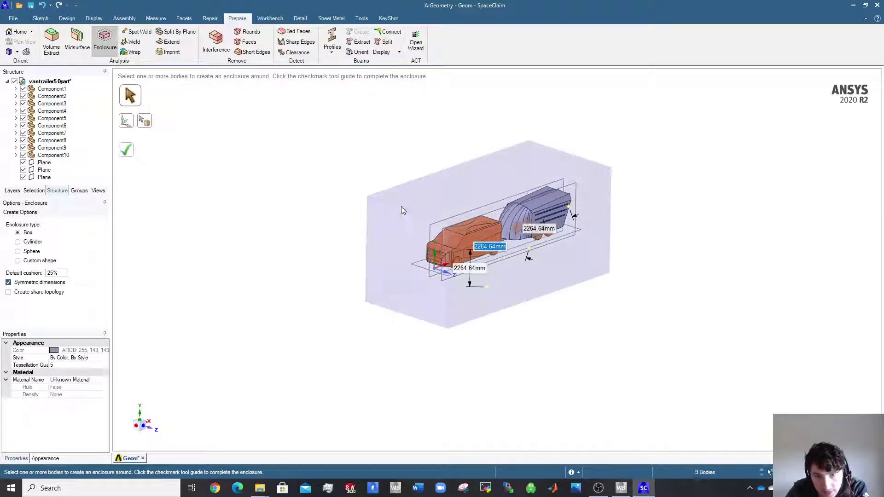
pyautogui.scroll(3, 464, 241)
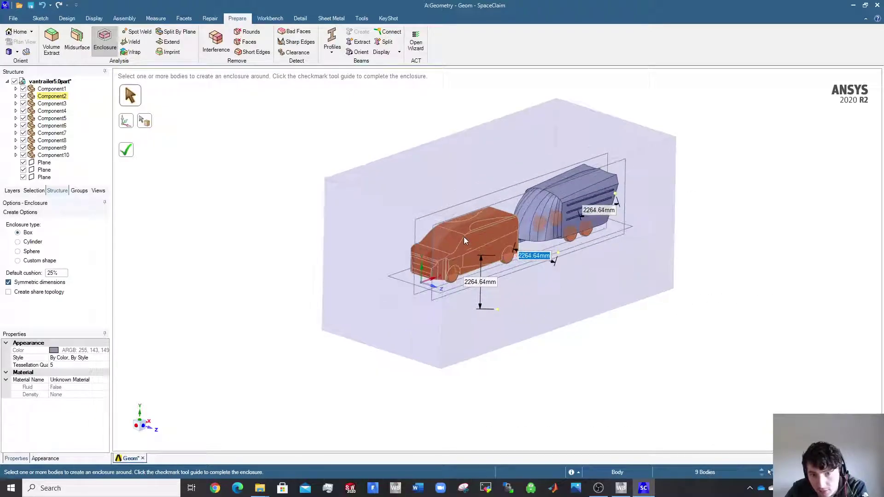
# - Zoom in, test box selections on the van's front wheel, and exit the Enclosure tool
pyautogui.click(578, 371)
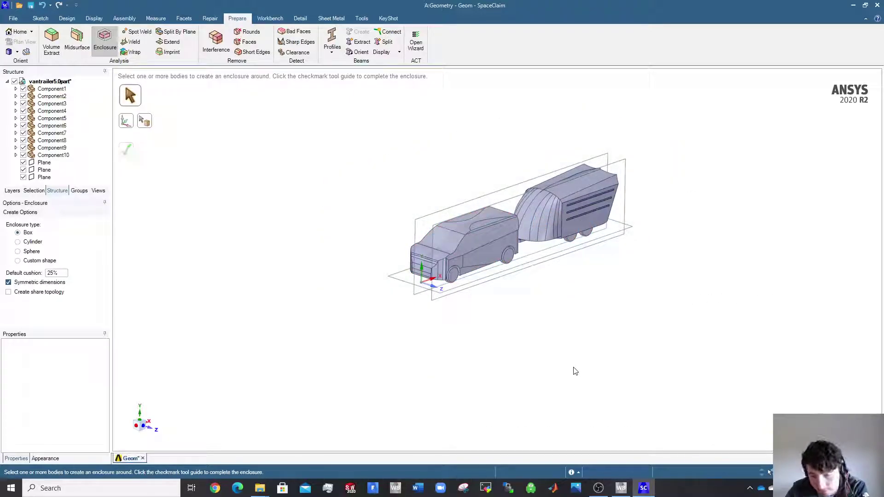
pyautogui.scroll(3, 479, 276)
pyautogui.moveTo(492, 346); pyautogui.dragTo(384, 239)
pyautogui.click(465, 392)
pyautogui.moveTo(341, 391); pyautogui.dragTo(502, 231)
pyautogui.moveTo(249, 368); pyautogui.dragTo(506, 222)
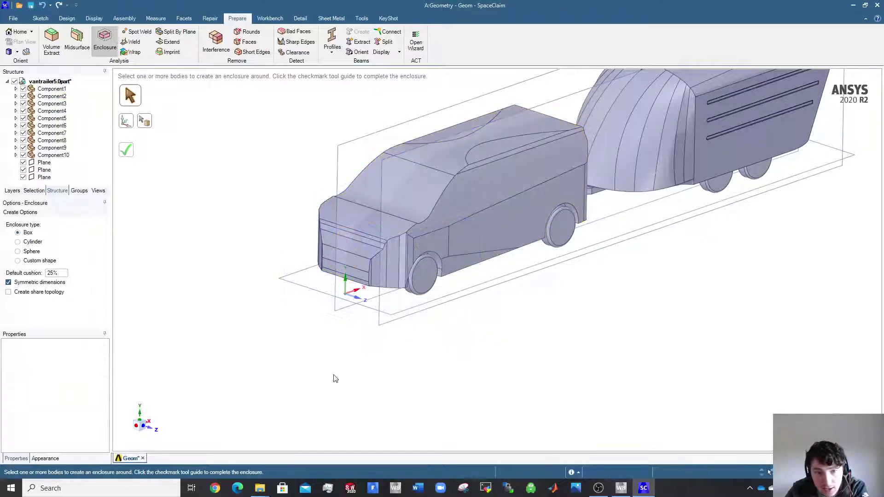
pyautogui.moveTo(217, 376); pyautogui.dragTo(540, 193)
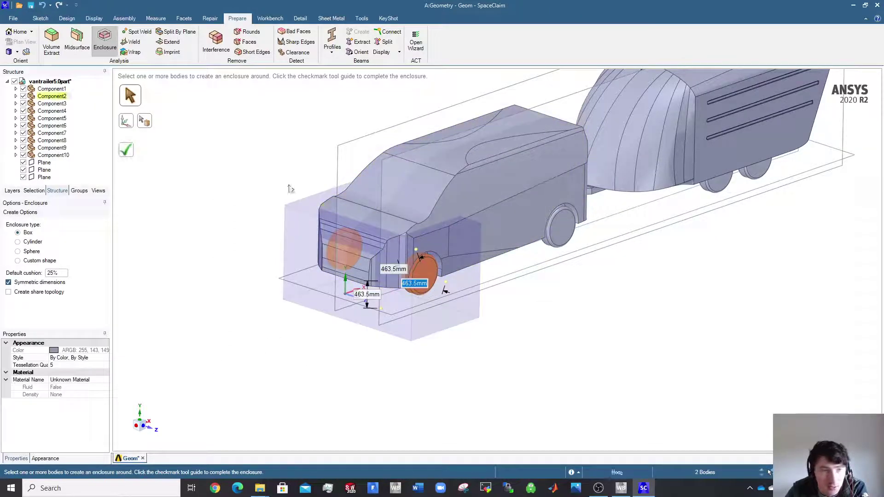
pyautogui.press('Escape')
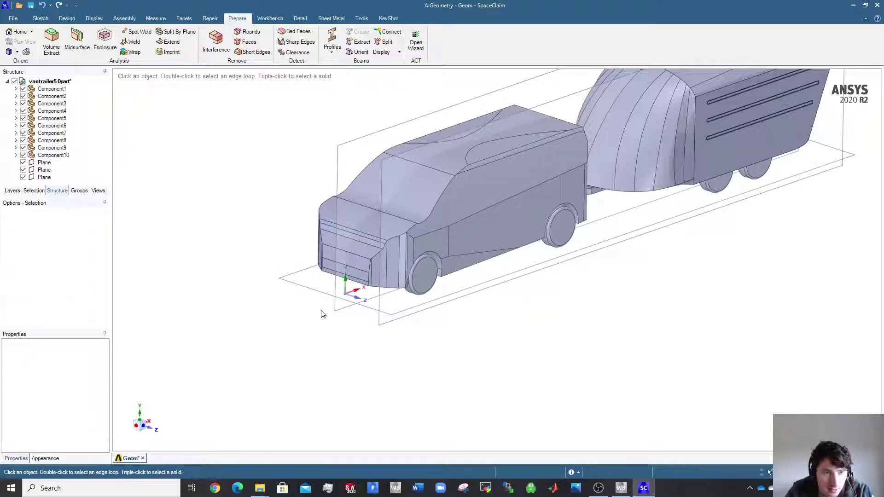
# - Box-select the bodies at the van's front, then clear the selection
pyautogui.moveTo(233, 327); pyautogui.dragTo(447, 200)
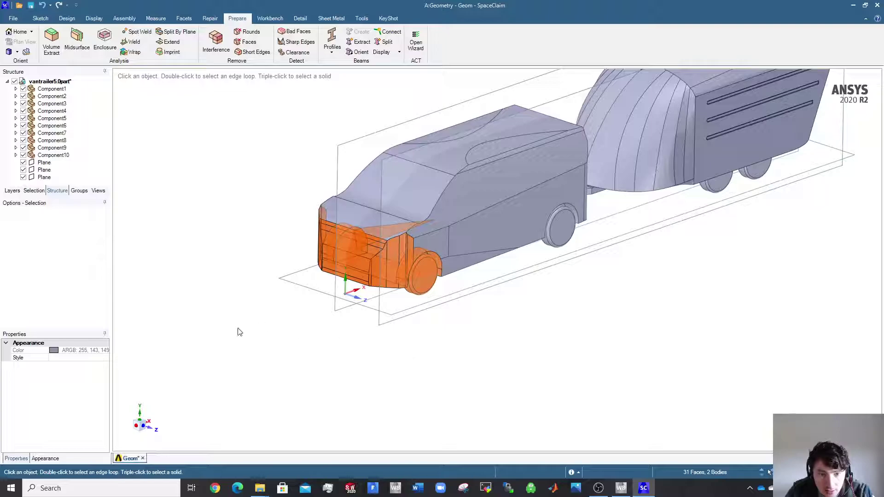
pyautogui.moveTo(239, 332); pyautogui.dragTo(460, 212)
pyautogui.click(434, 372)
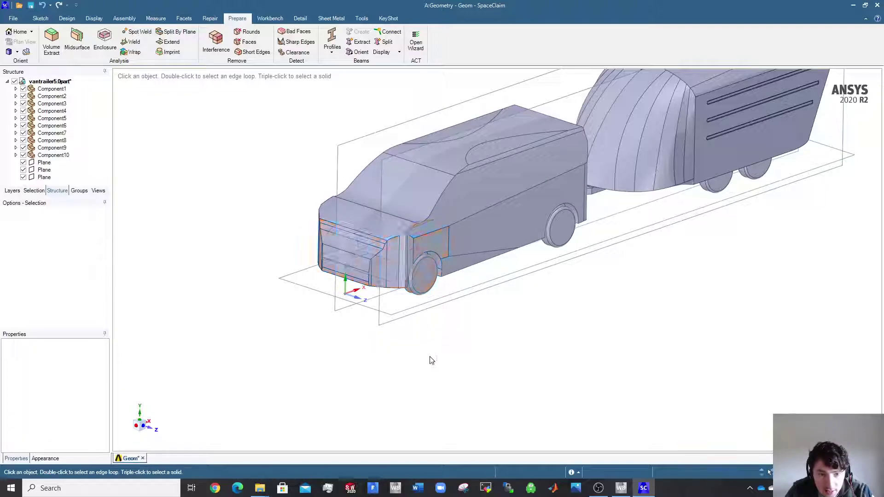
pyautogui.moveTo(431, 359); pyautogui.dragTo(287, 210)
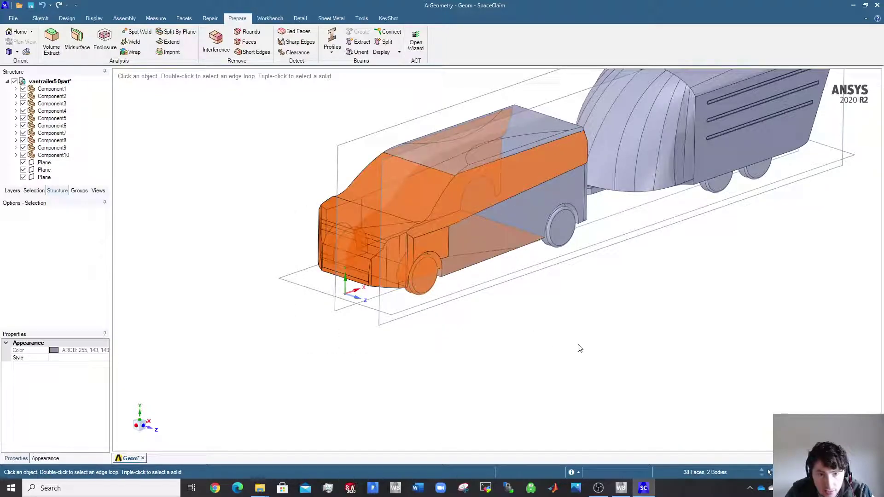
pyautogui.scroll(3, 518, 266)
pyautogui.scroll(-5, 489, 247)
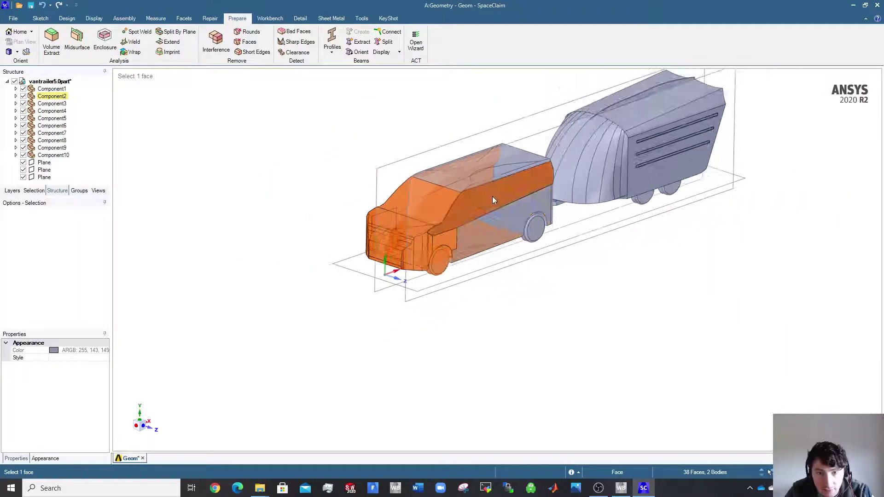
pyautogui.click(466, 330)
# - Select the van's front section and the van-and-trailer front, then clear the selection
pyautogui.moveTo(467, 331); pyautogui.dragTo(366, 175)
pyautogui.moveTo(295, 308); pyautogui.dragTo(469, 181)
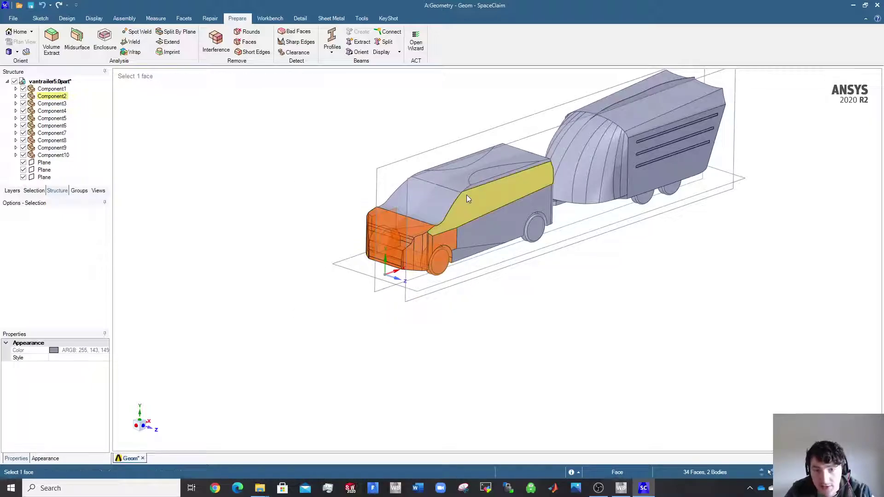
pyautogui.click(476, 303)
pyautogui.moveTo(295, 332); pyautogui.dragTo(467, 167)
pyautogui.click(478, 365)
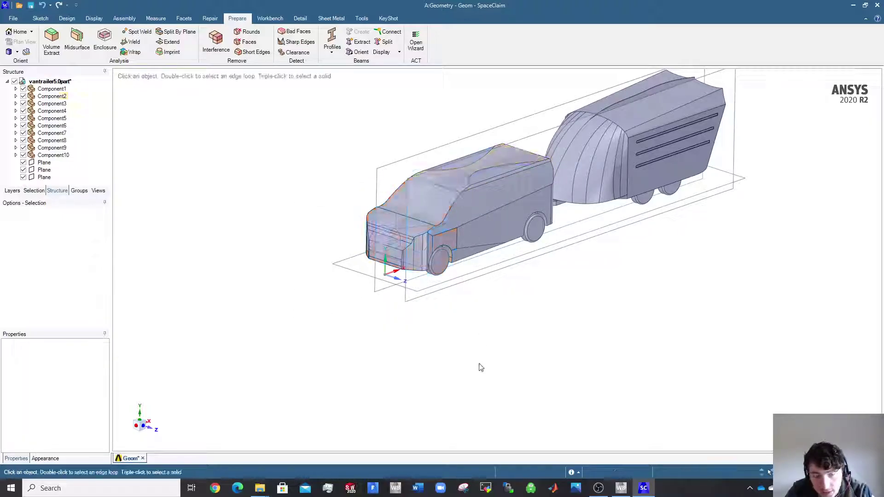
pyautogui.moveTo(296, 339); pyautogui.dragTo(552, 198)
pyautogui.moveTo(583, 336); pyautogui.dragTo(267, 178)
pyautogui.click(313, 332)
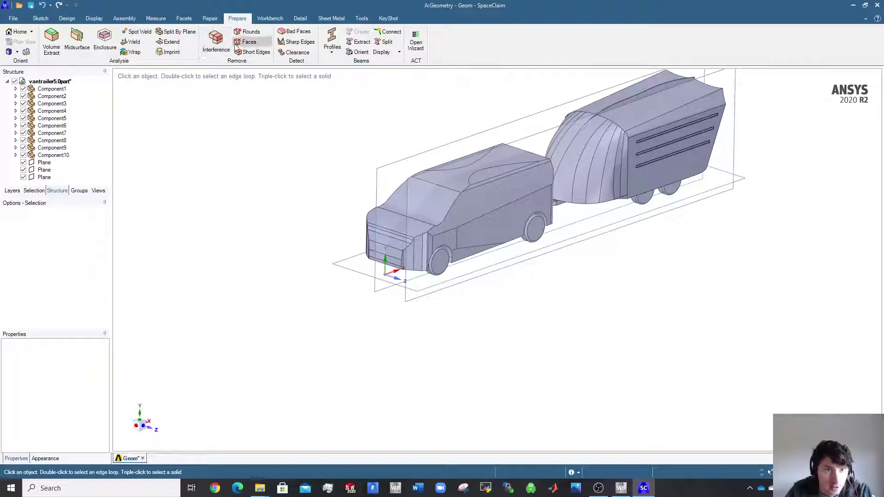
# - Preview an enclosure around all ten bodies with Symmetric dimensions unchecked, centred in view
pyautogui.click(104, 40)
pyautogui.moveTo(229, 382); pyautogui.dragTo(762, 122)
pyautogui.scroll(-5, 686, 261)
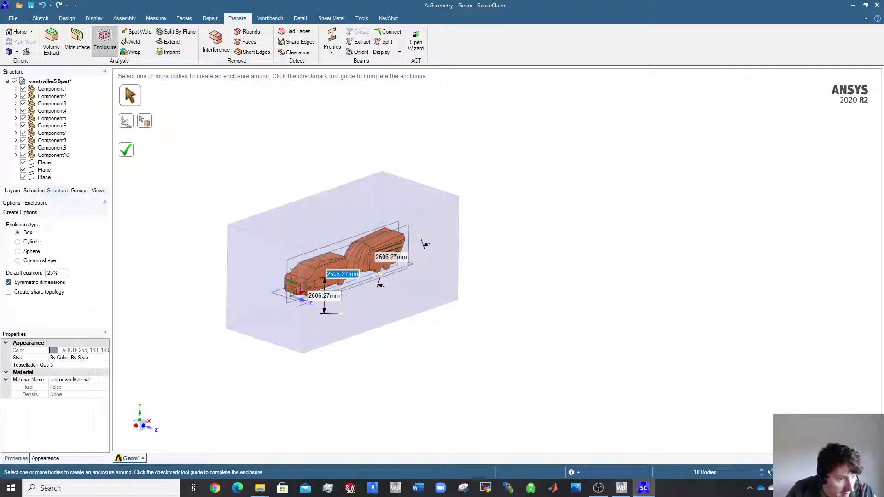
pyautogui.click(8, 283)
pyautogui.scroll(-5, 375, 387)
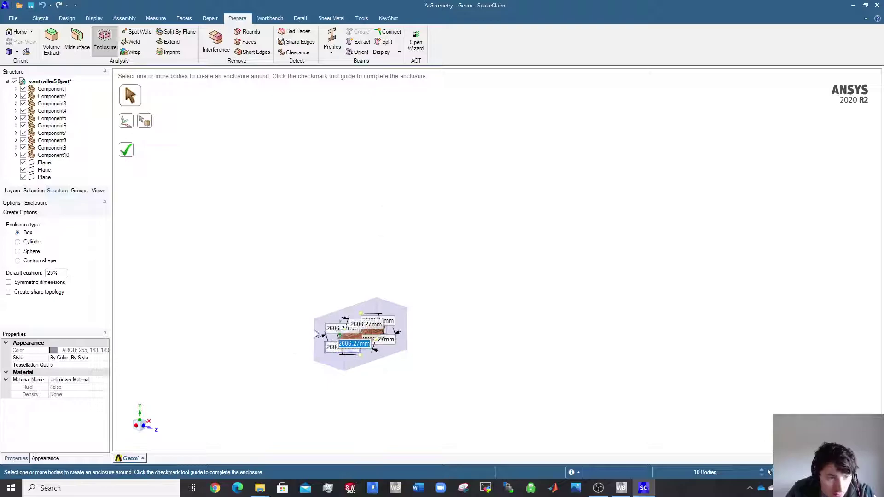
pyautogui.scroll(2, 281, 314)
pyautogui.moveTo(281, 305)
pyautogui.mouseDown(button='middle')
pyautogui.moveTo(245, 265)
pyautogui.moveTo(245, 339)
pyautogui.moveTo(278, 309)
pyautogui.mouseUp(button='middle')
pyautogui.scroll(-3, 402, 409)
pyautogui.scroll(6, 394, 408)
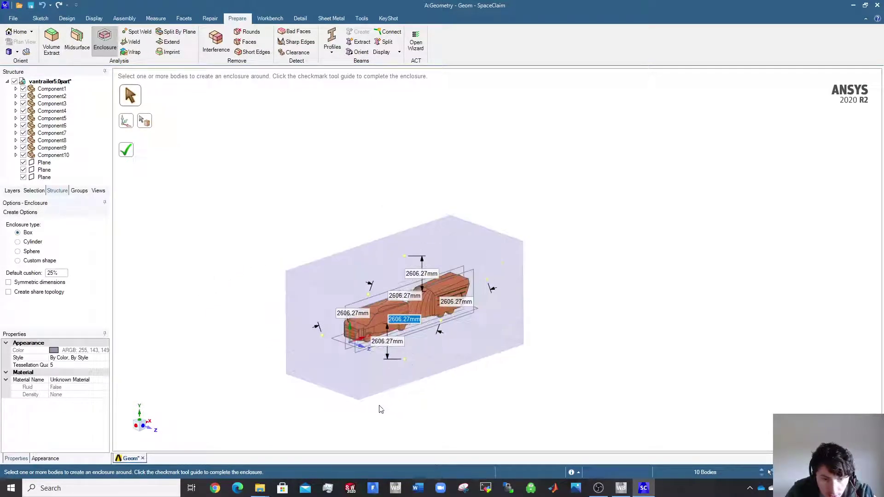
pyautogui.keyDown('shift'); pyautogui.moveTo(380, 409); pyautogui.dragTo(451, 329, button='middle'); pyautogui.keyUp('shift')
# - Set one lengthwise enclosure cushion to 40000 mm
pyautogui.click(422, 234)
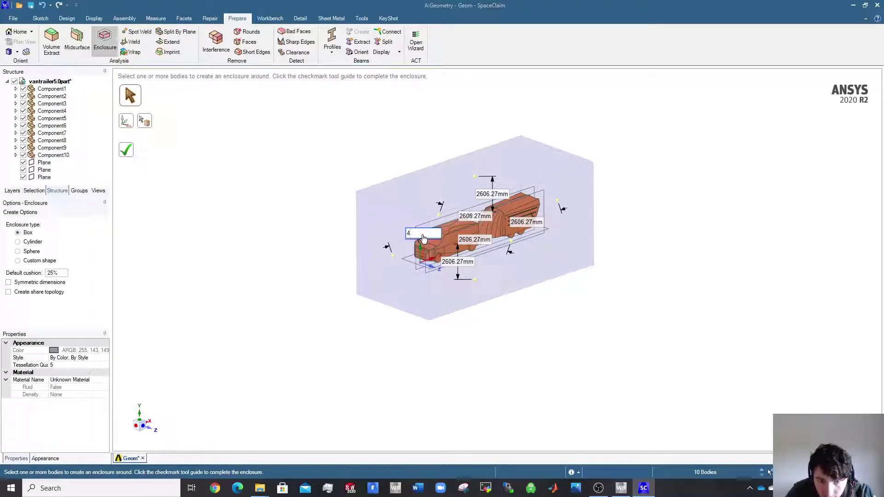
pyautogui.write('4"')
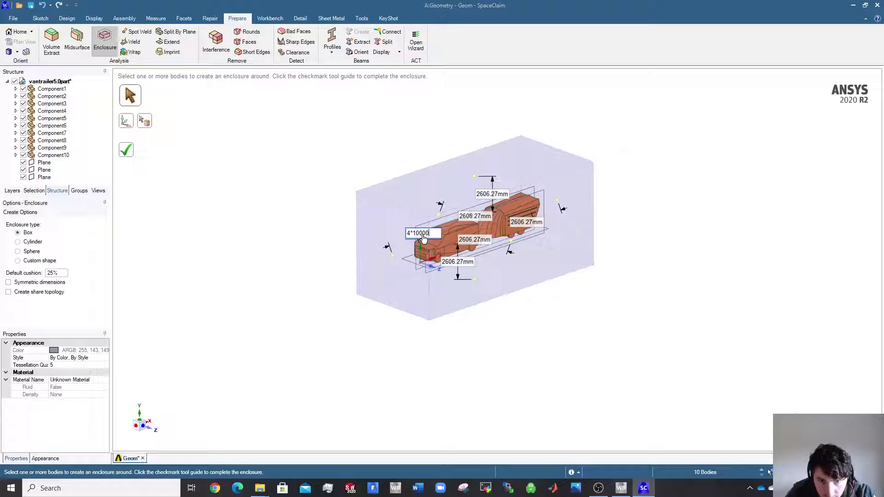
pyautogui.press('Return')
pyautogui.press('Tab')
pyautogui.scroll(-2, 505, 316)
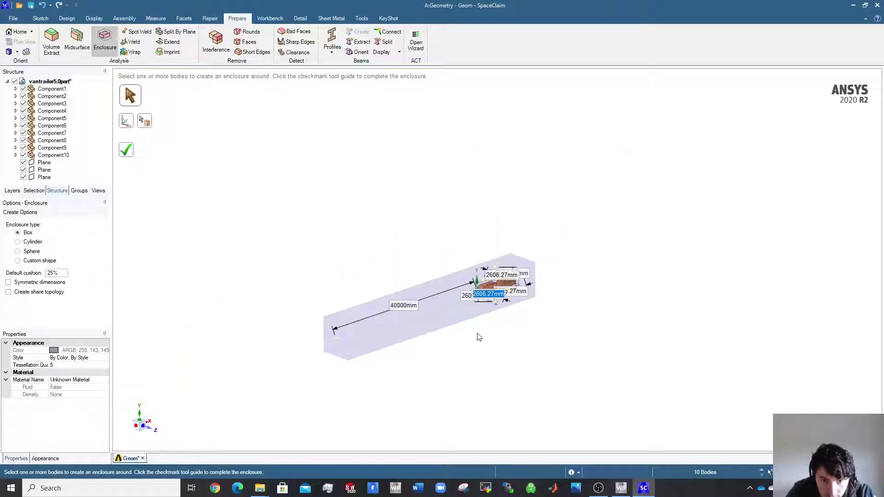
pyautogui.scroll(3, 529, 281)
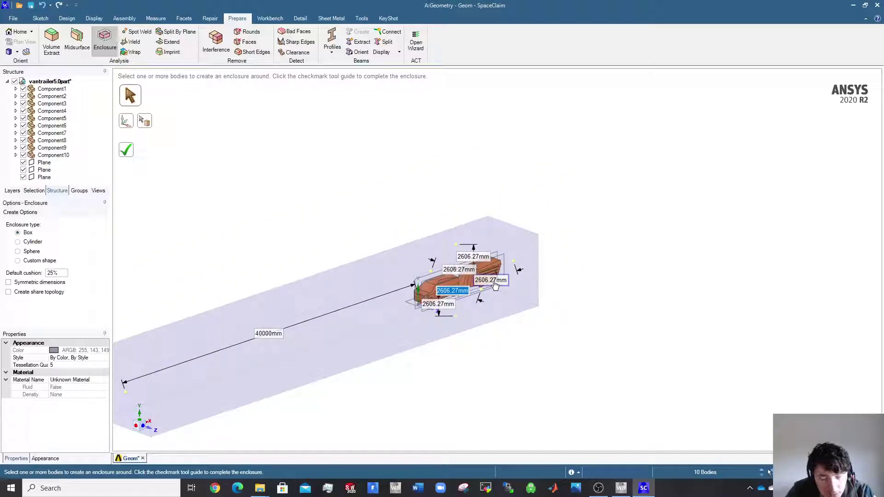
# - Set the opposite lengthwise cushion to 70000 mm
pyautogui.click(495, 286)
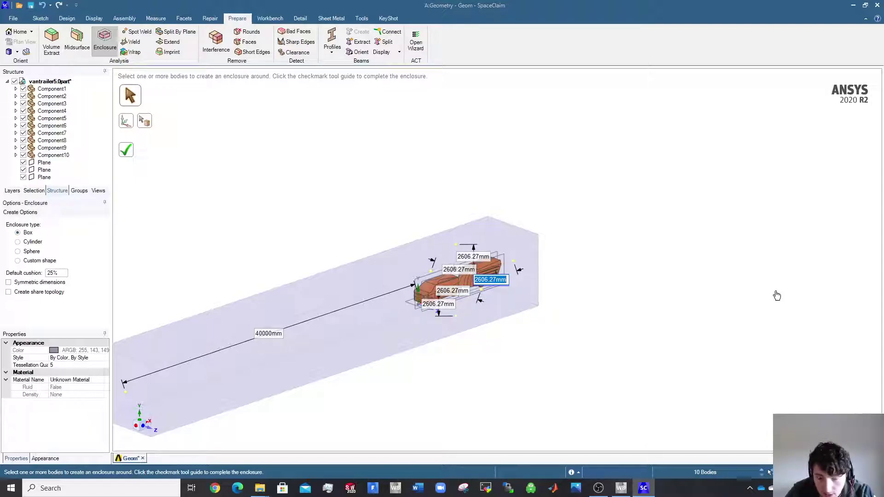
pyautogui.write('7')
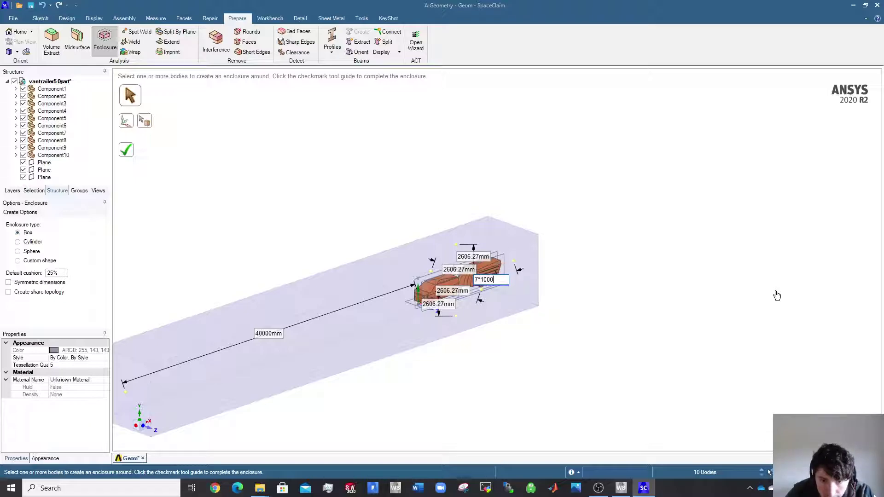
pyautogui.press('Return')
pyautogui.scroll(-3, 774, 297)
pyautogui.scroll(2, 756, 297)
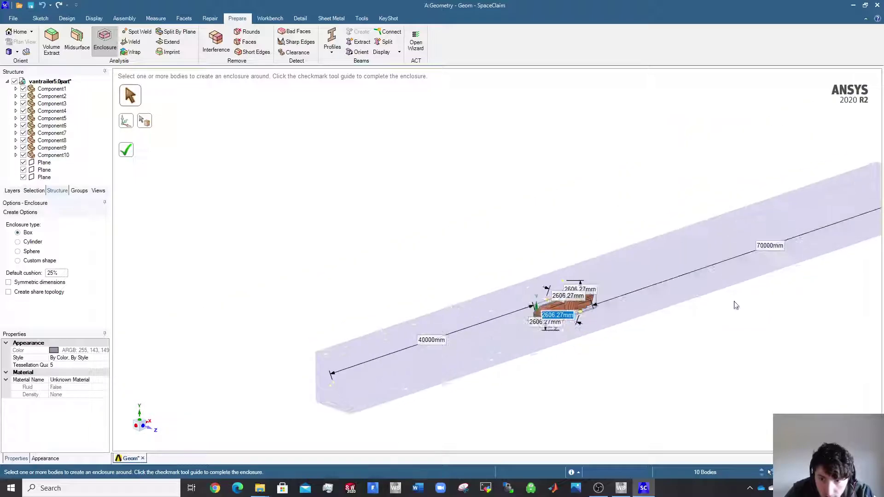
pyautogui.scroll(3, 604, 335)
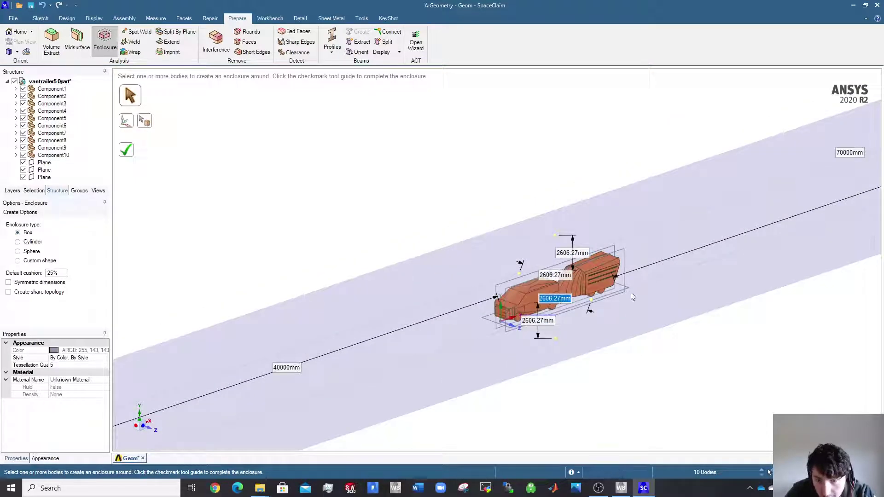
pyautogui.scroll(2, 545, 321)
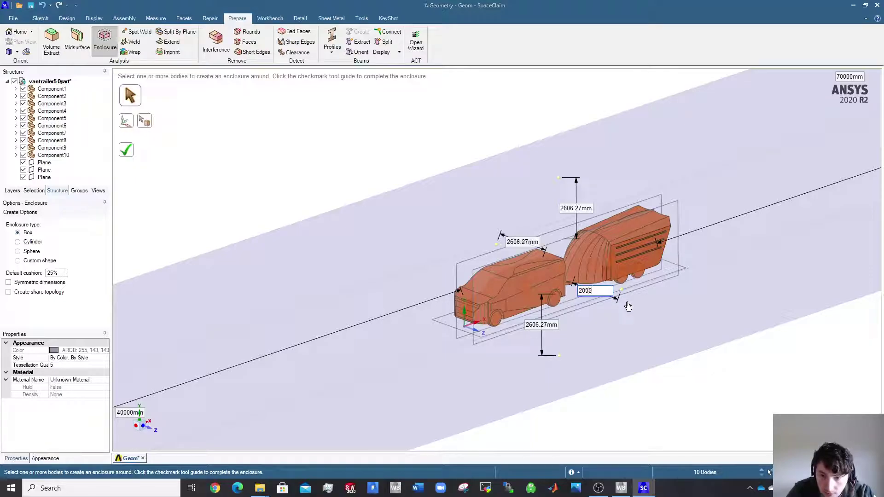
# - Set both side clearances to 6000 mm, entered as 2000*3
pyautogui.press('Return')
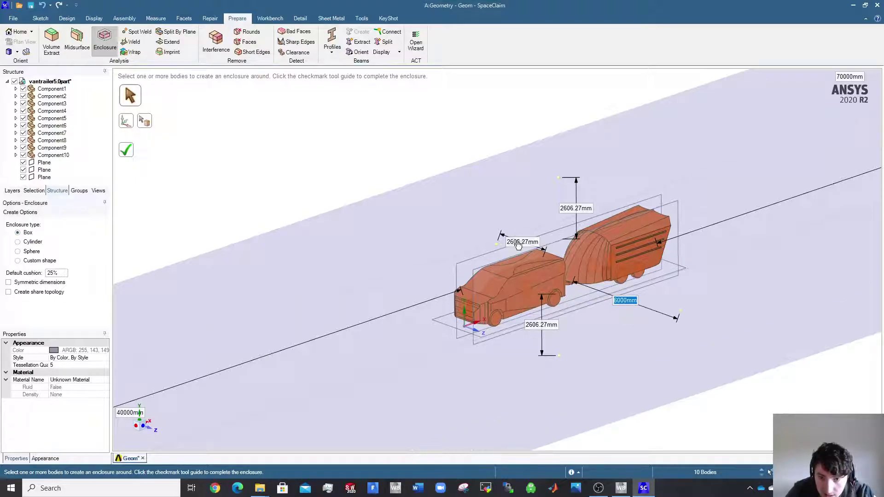
pyautogui.click(519, 243)
pyautogui.write('2000*3')
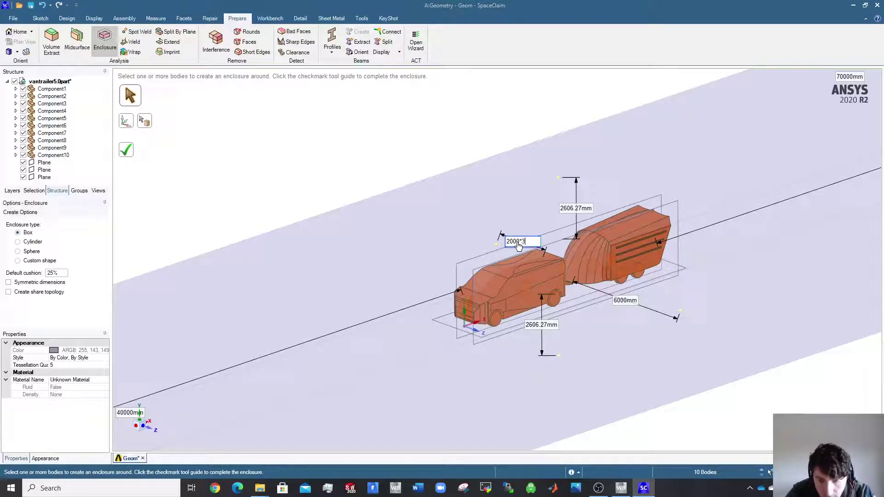
pyautogui.press('Return')
pyautogui.scroll(-5, 550, 269)
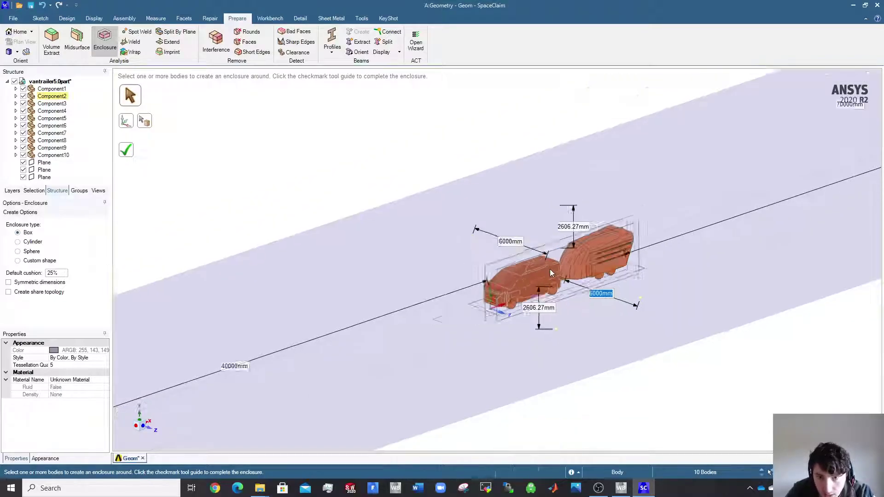
pyautogui.moveTo(465, 345); pyautogui.dragTo(507, 336, button='middle')
pyautogui.scroll(5, 544, 297)
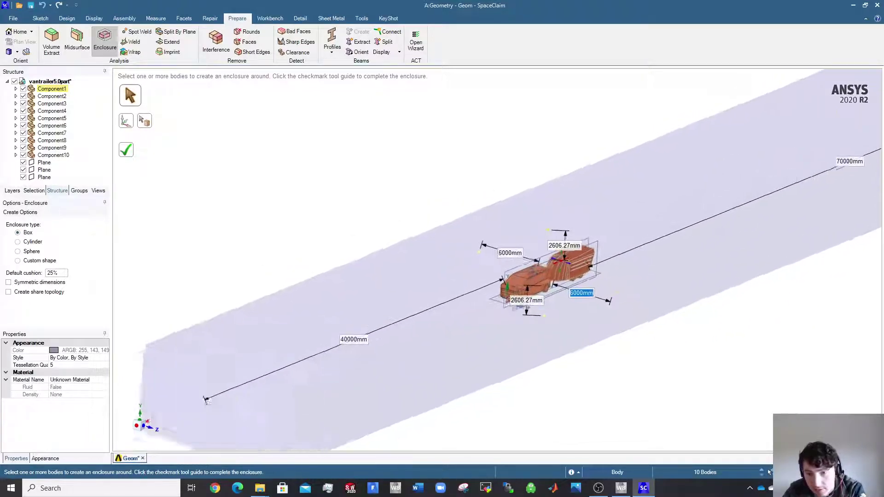
pyautogui.scroll(-6, 414, 397)
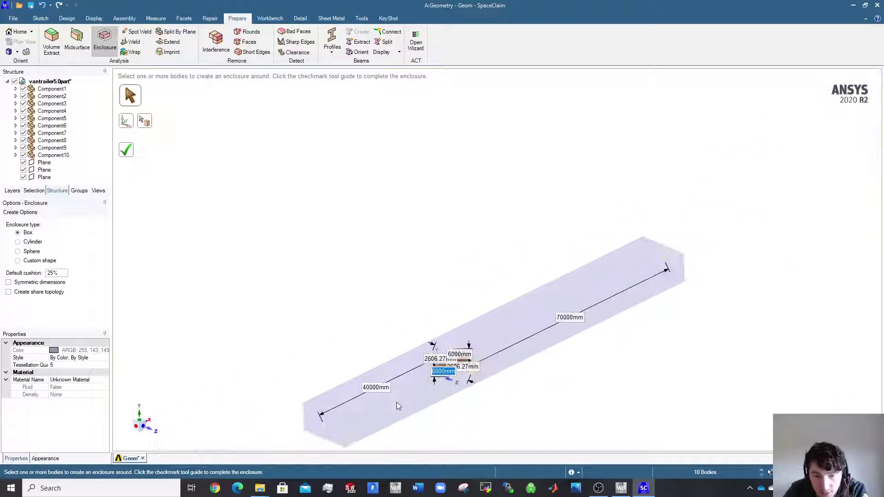
pyautogui.moveTo(396, 404); pyautogui.dragTo(474, 387, button='middle')
pyautogui.scroll(5, 442, 379)
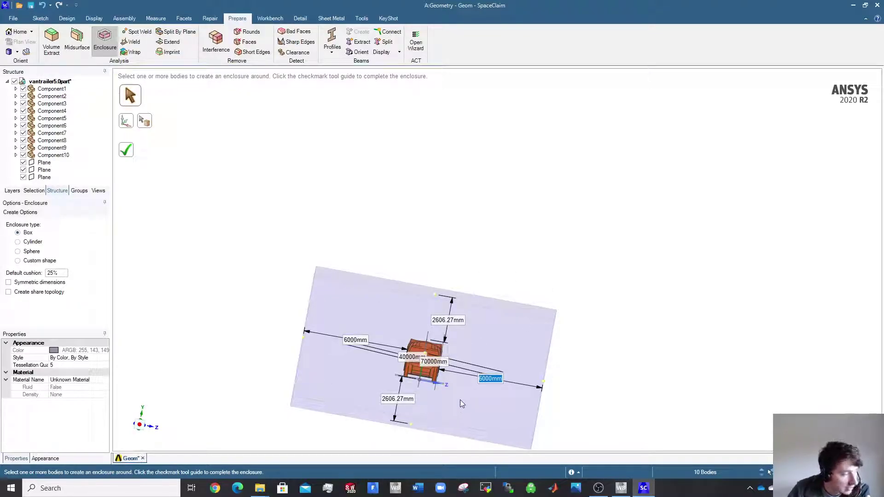
# - Set the top clearance to 6000 mm
pyautogui.moveTo(463, 404); pyautogui.dragTo(477, 358, button='middle')
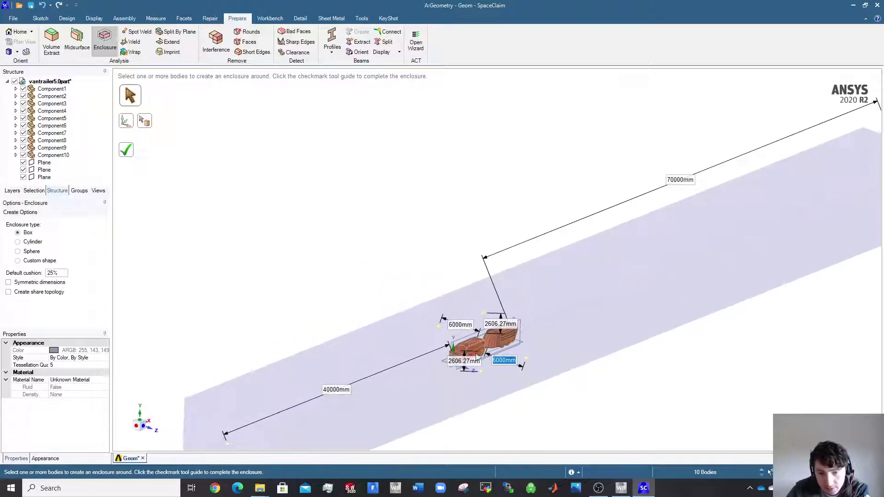
pyautogui.scroll(4, 476, 358)
pyautogui.click(475, 313)
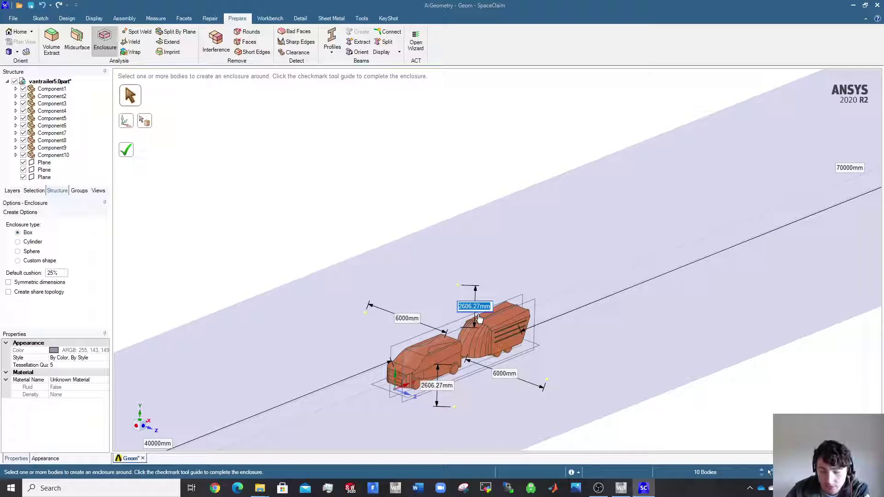
pyautogui.write('6000')
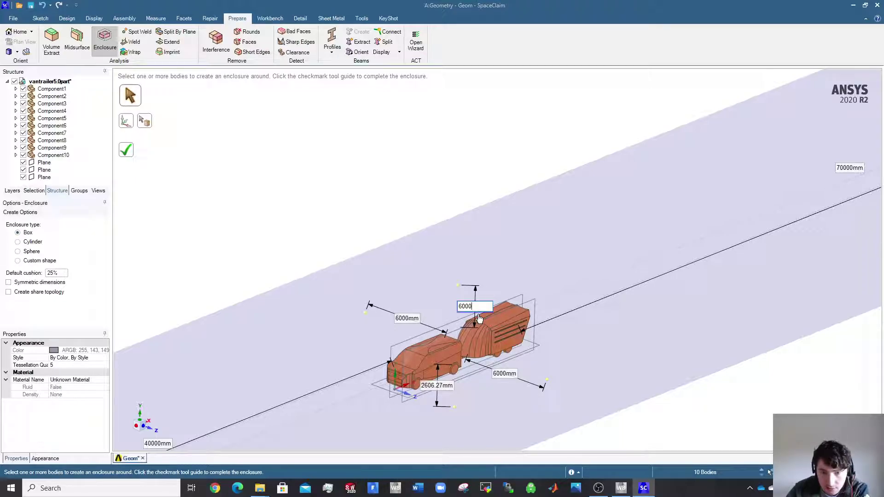
pyautogui.press('Return')
pyautogui.scroll(-5, 478, 325)
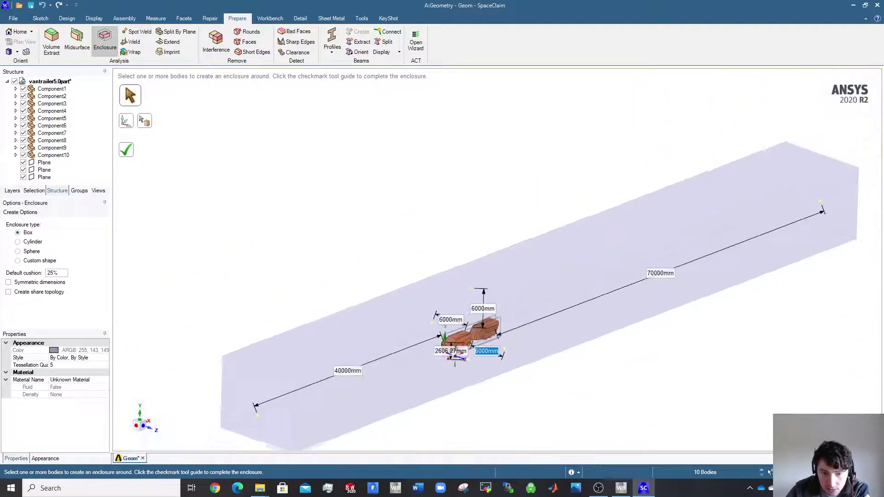
pyautogui.moveTo(480, 326); pyautogui.dragTo(455, 316, button='middle')
pyautogui.scroll(5, 460, 377)
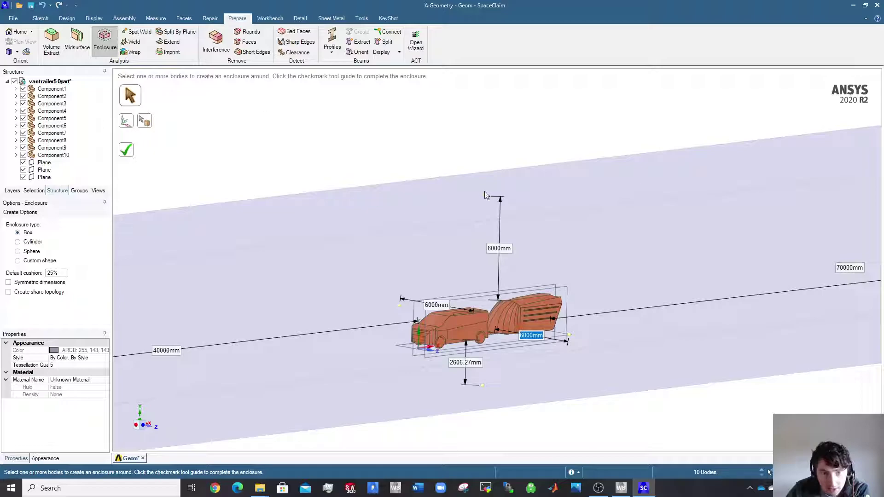
# - Create the enclosure with the entered cushions and view it obliquely
pyautogui.click(134, 152)
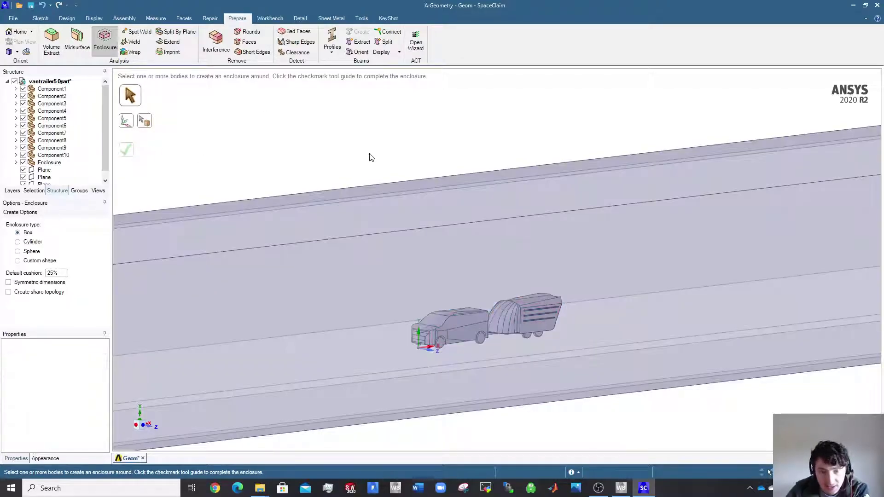
pyautogui.scroll(-4, 394, 163)
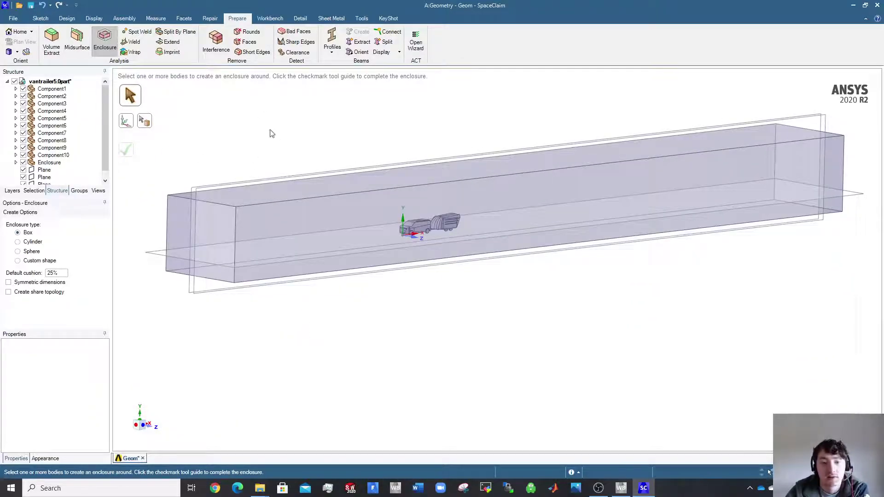
pyautogui.moveTo(282, 252); pyautogui.dragTo(352, 300, button='middle')
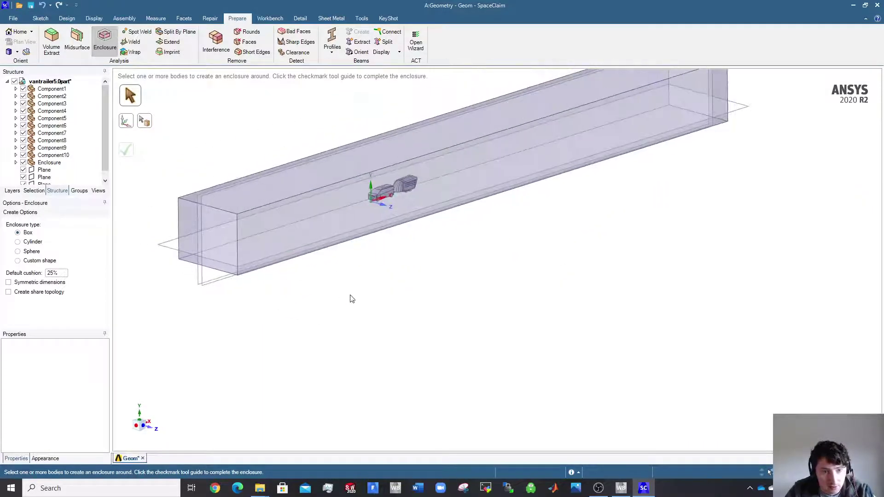
pyautogui.scroll(-1, 303, 260)
pyautogui.keyDown('shift'); pyautogui.moveTo(303, 259); pyautogui.dragTo(427, 298, button='middle'); pyautogui.keyUp('shift')
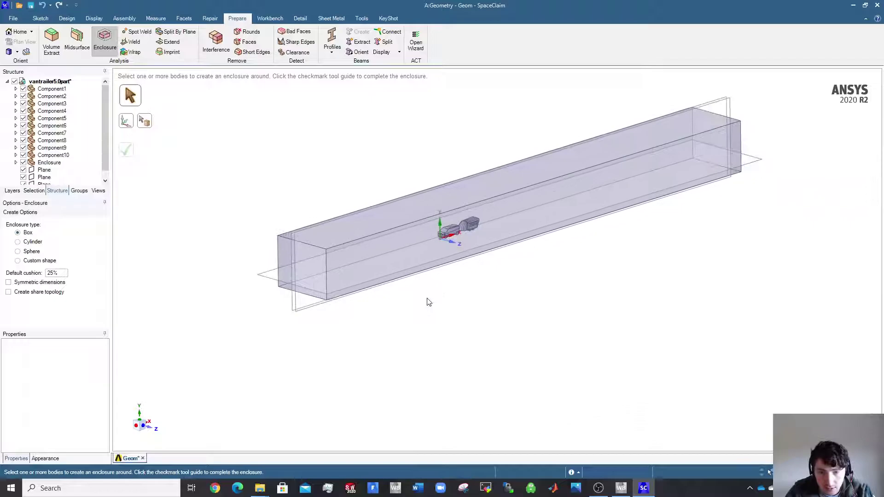
pyautogui.scroll(-1, 77, 157)
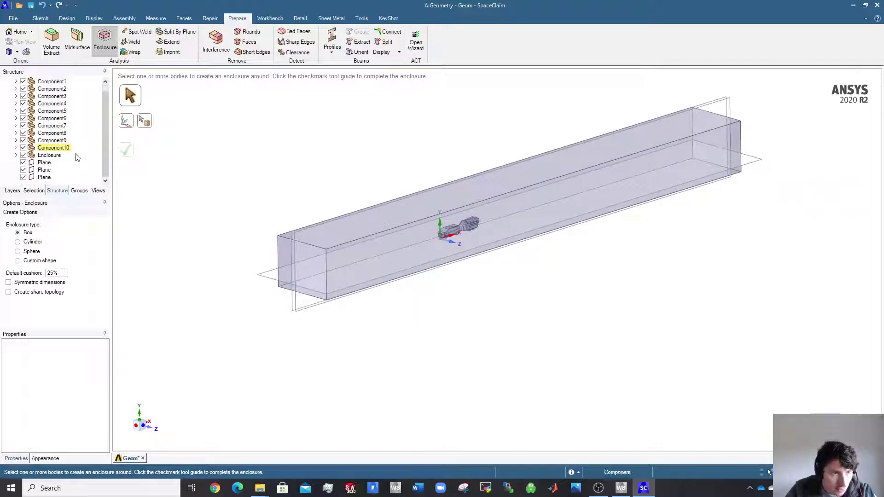
pyautogui.scroll(1, 77, 157)
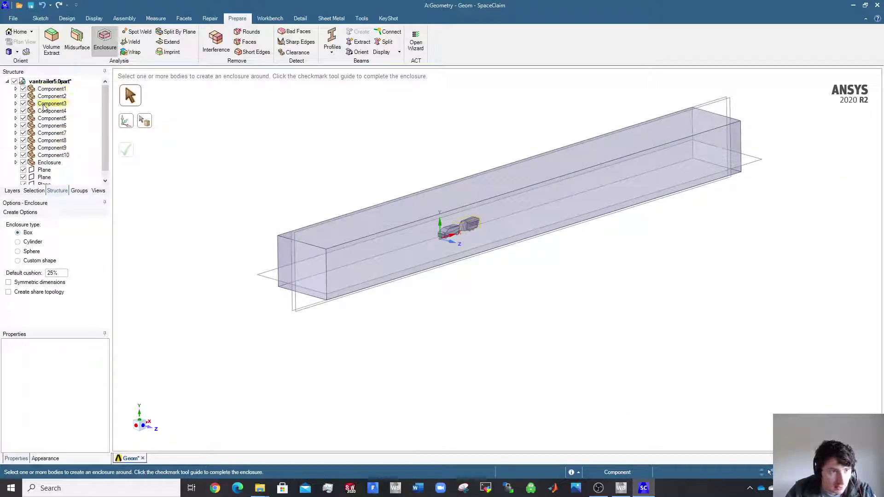
# - Hide the Enclosure body in the Structure tree and tilt the view
pyautogui.click(49, 163)
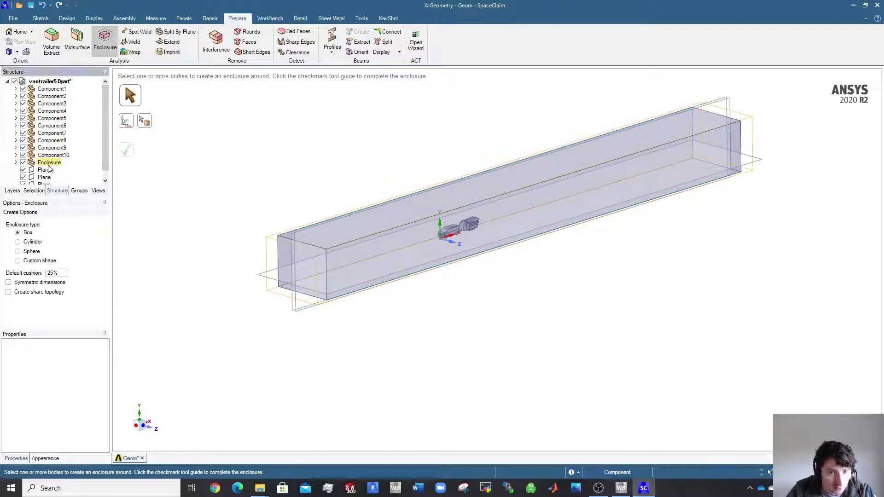
pyautogui.click(23, 162)
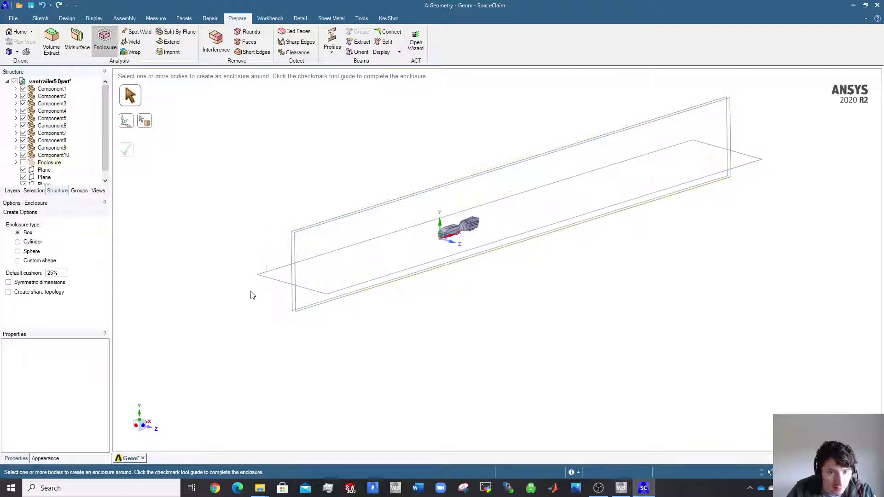
pyautogui.click(151, 427)
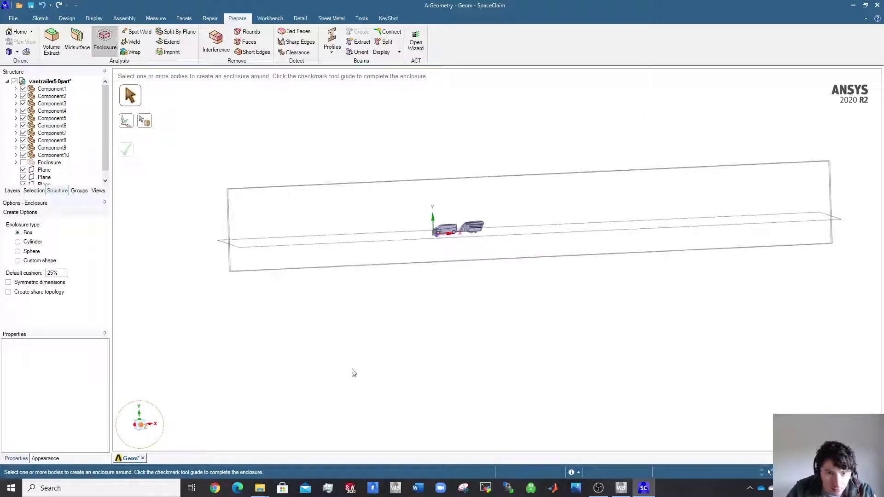
pyautogui.scroll(5, 435, 226)
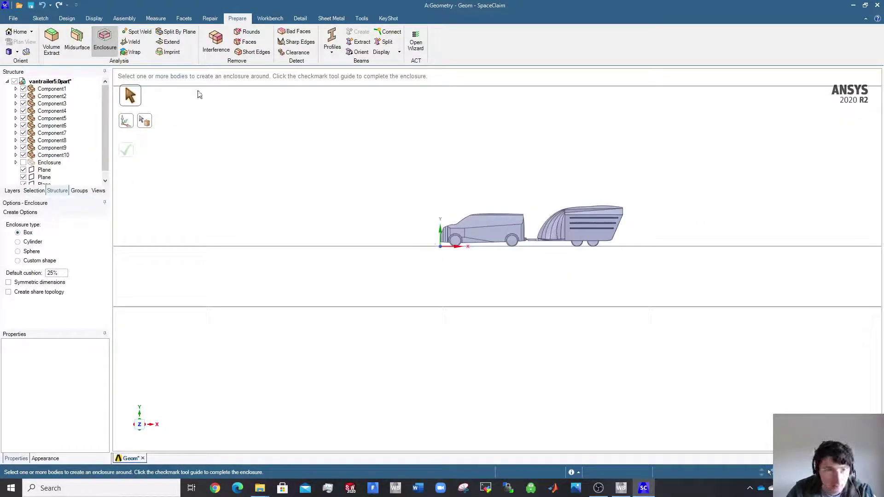
pyautogui.scroll(-3, 408, 301)
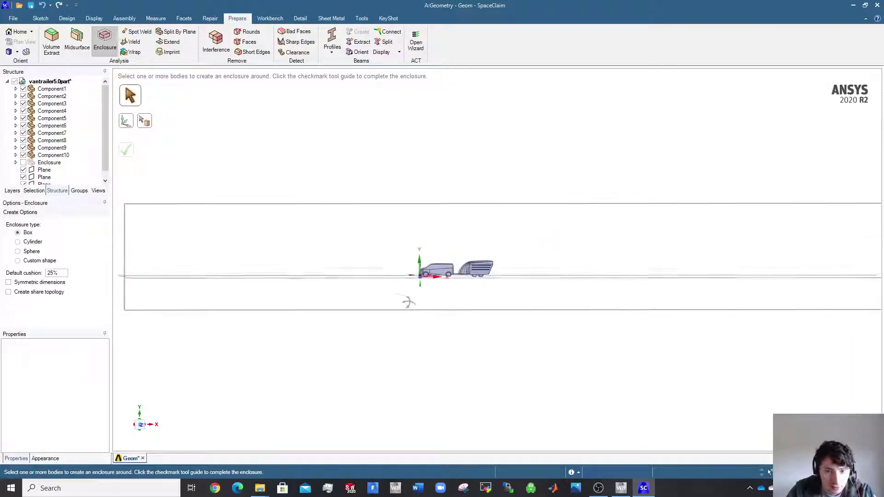
pyautogui.moveTo(408, 301); pyautogui.dragTo(503, 320, button='middle')
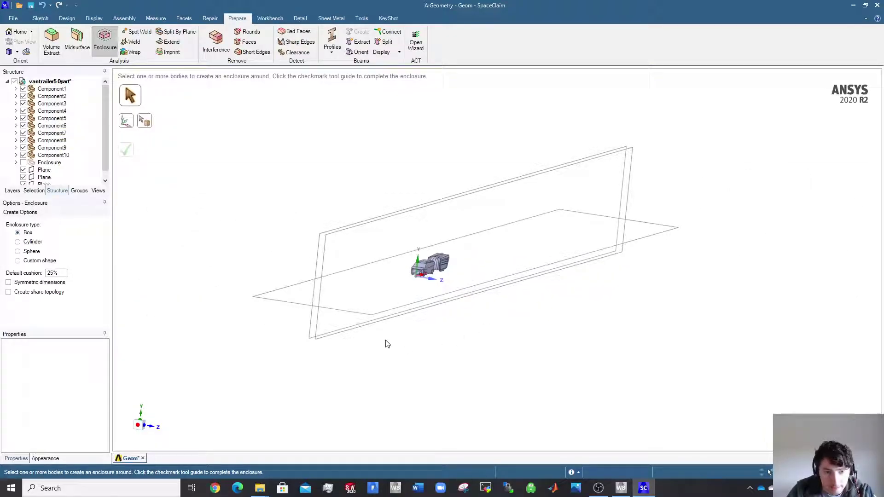
# - Exit the Enclosure tool, hide one reference plane, and switch to a side view
pyautogui.press('Escape')
pyautogui.click(328, 340)
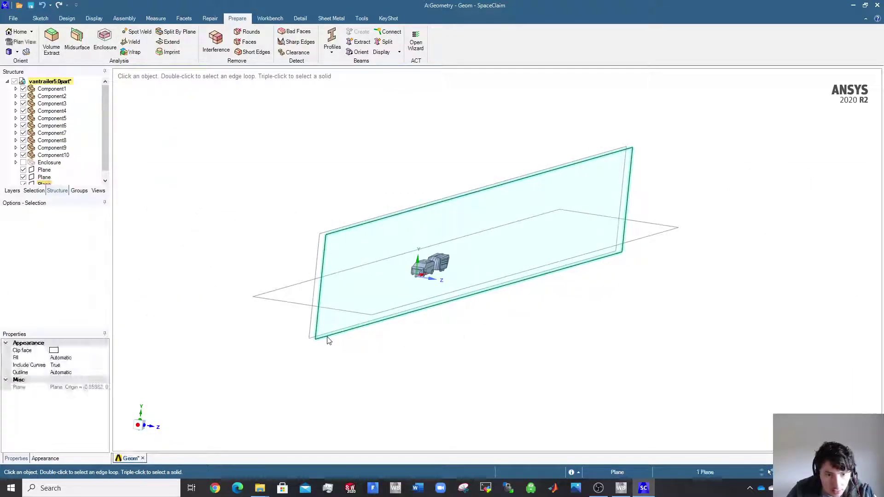
pyautogui.scroll(-1, 65, 171)
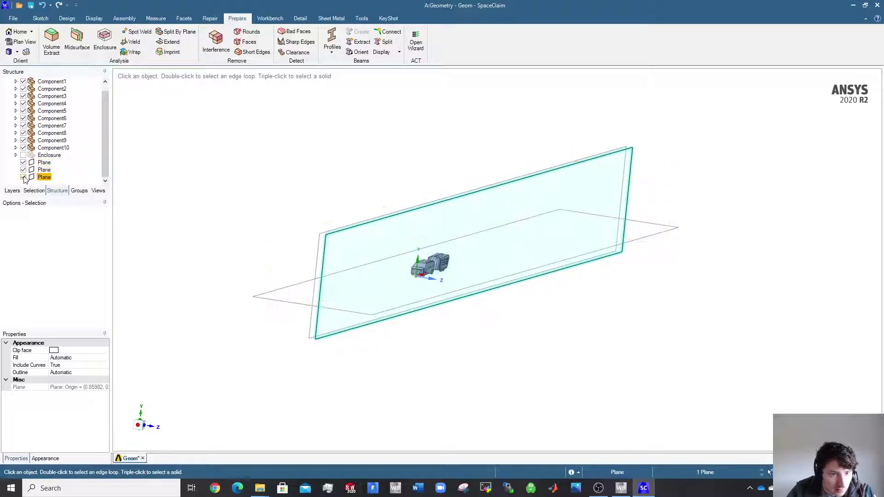
pyautogui.click(191, 327)
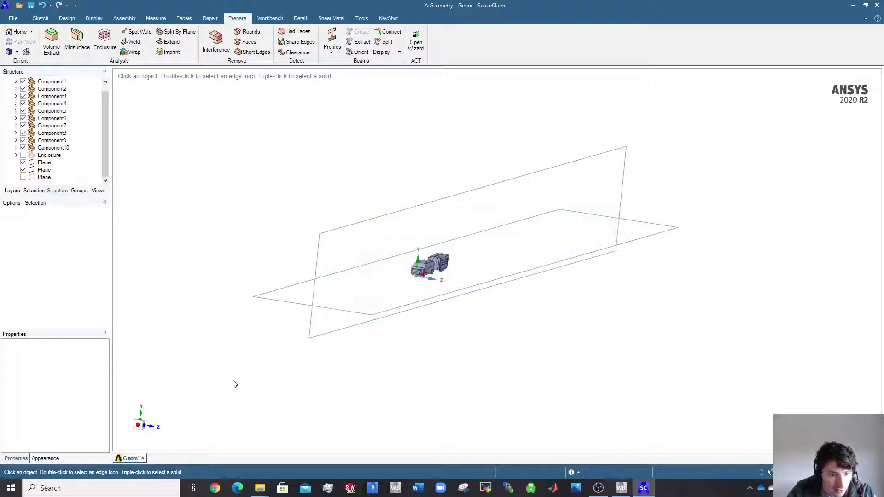
pyautogui.click(151, 426)
# - Draw a rectangle on the side plane from the origin to about 10874 × 2521 mm
pyautogui.click(41, 19)
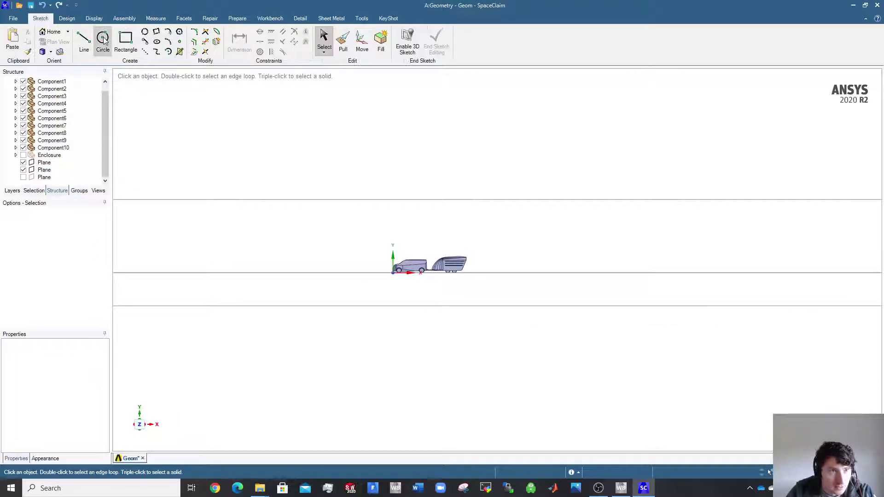
pyautogui.click(125, 40)
pyautogui.click(283, 307)
pyautogui.scroll(10, 419, 278)
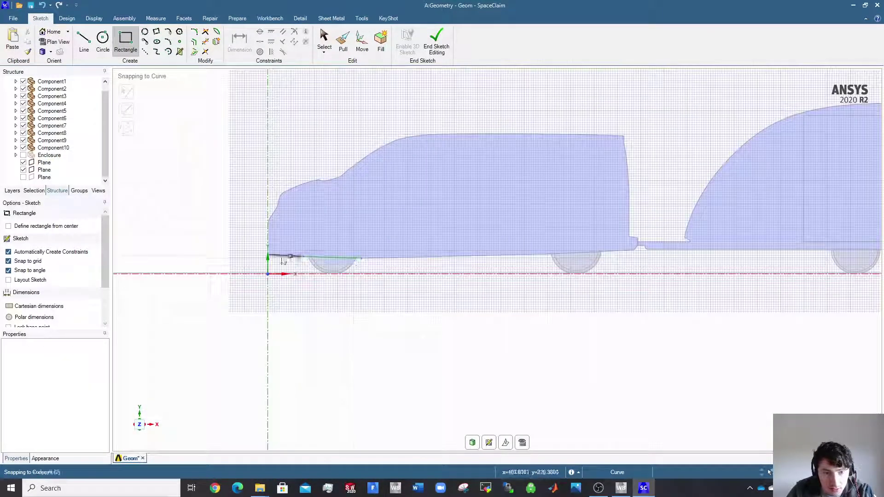
pyautogui.click(266, 273)
pyautogui.scroll(-3, 580, 198)
pyautogui.scroll(-3, 658, 185)
pyautogui.scroll(4, 727, 175)
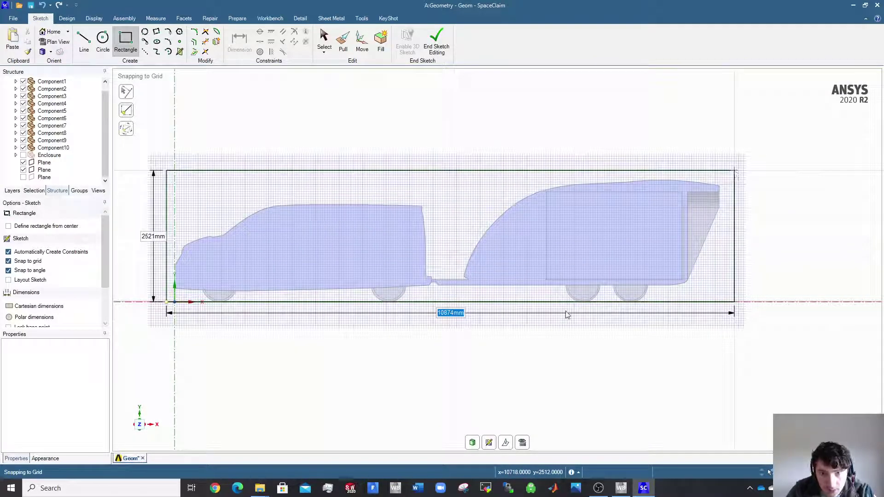
pyautogui.click(567, 315)
pyautogui.scroll(-3, 543, 322)
pyautogui.press('Escape')
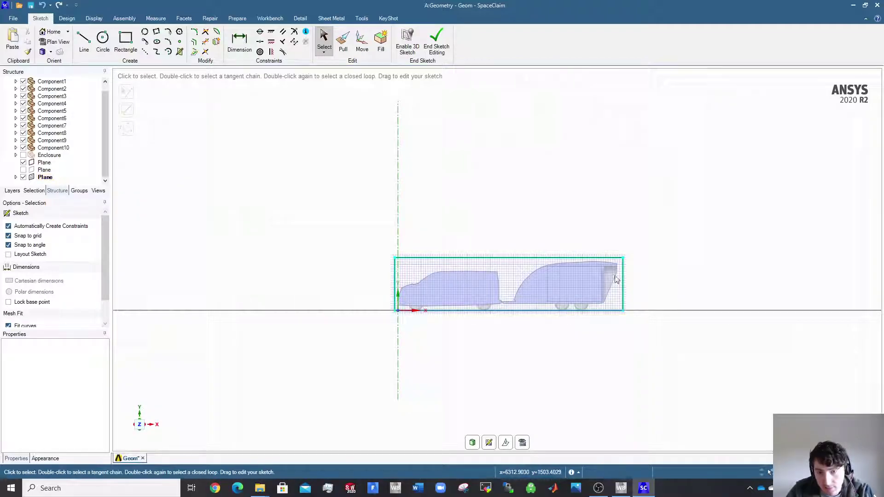
pyautogui.moveTo(523, 325); pyautogui.dragTo(572, 355, button='middle')
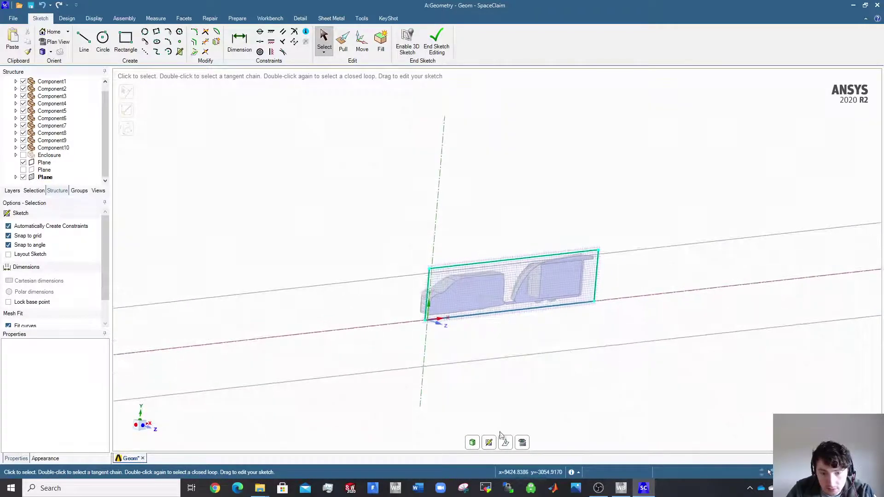
# - Pull the rectangle both sides with No merge into a box, 5000 then 3000 mm
pyautogui.press('p')
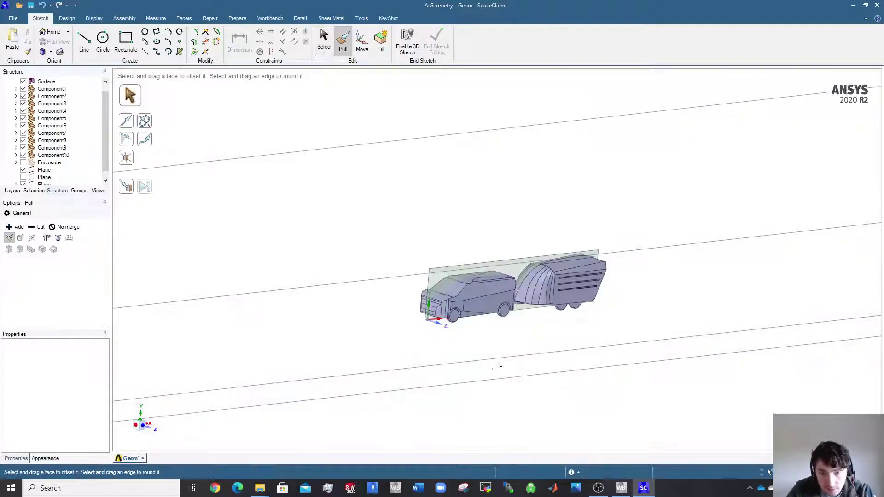
pyautogui.click(65, 226)
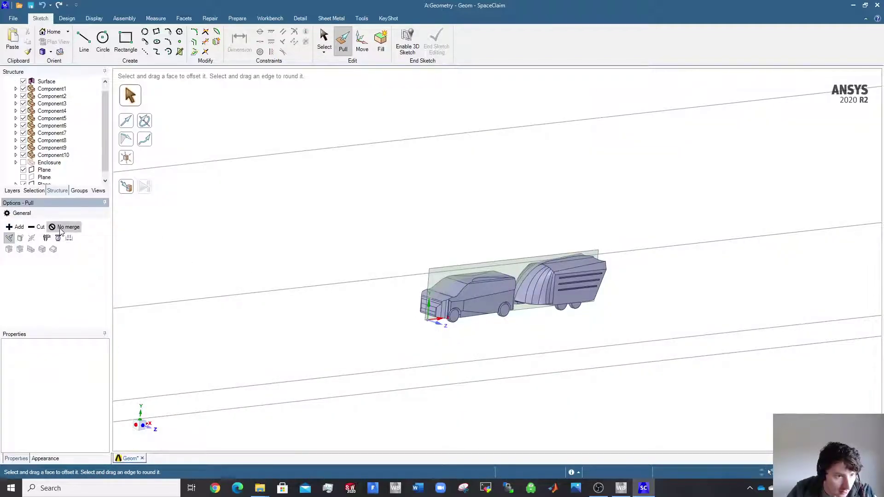
pyautogui.click(442, 273)
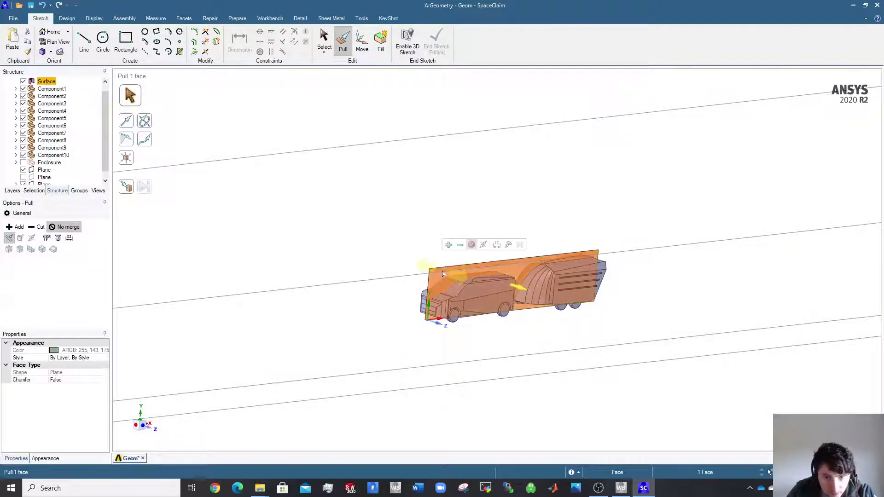
pyautogui.click(484, 246)
pyautogui.moveTo(518, 287); pyautogui.dragTo(569, 318)
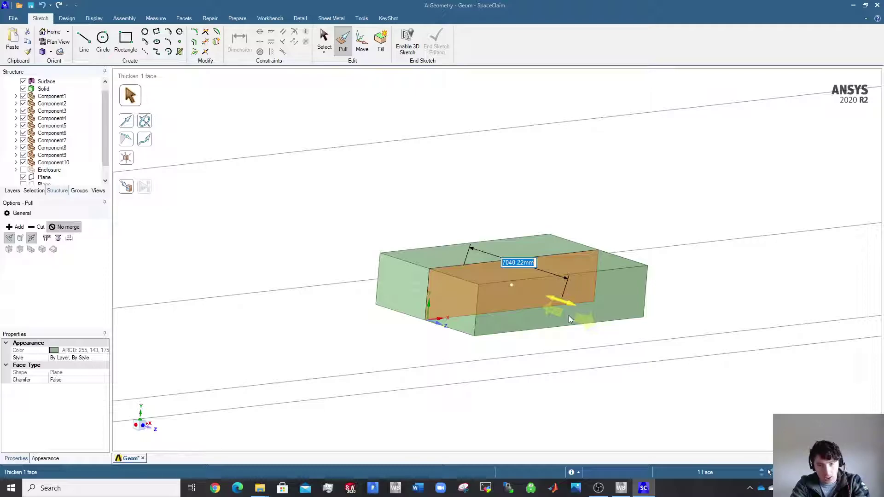
pyautogui.write('5000')
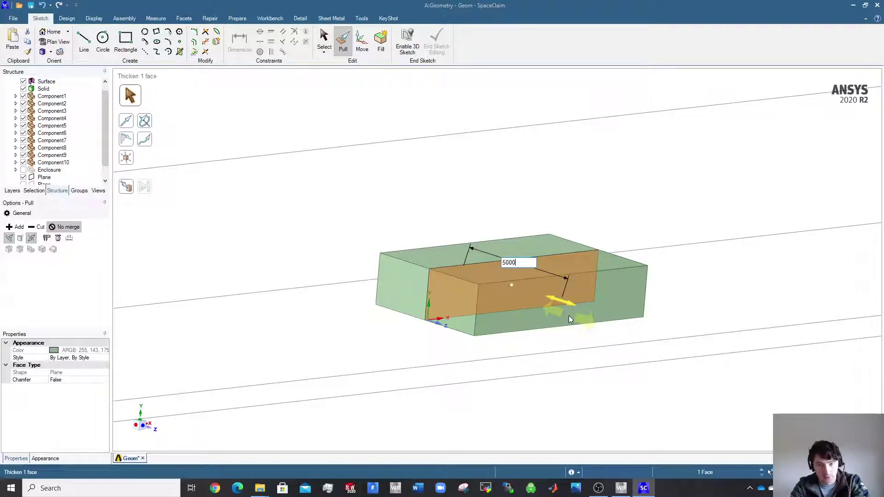
pyautogui.press('Return')
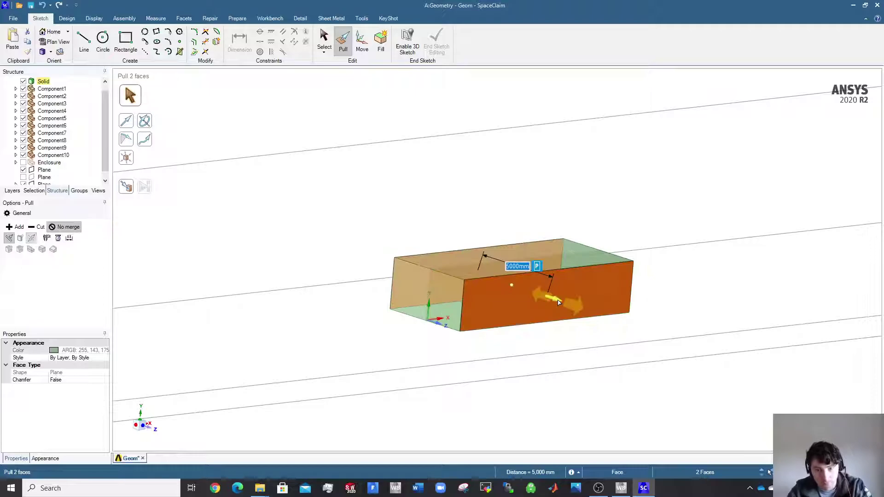
pyautogui.write('300')
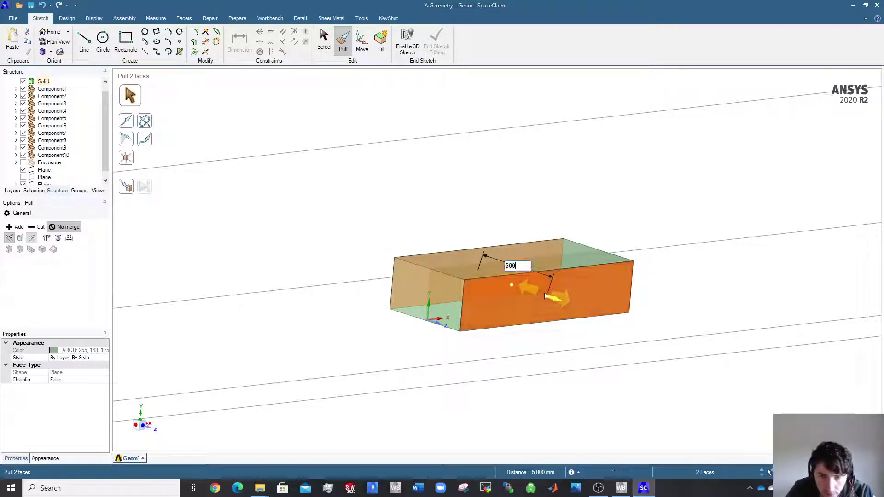
pyautogui.write('0')
pyautogui.press('Return')
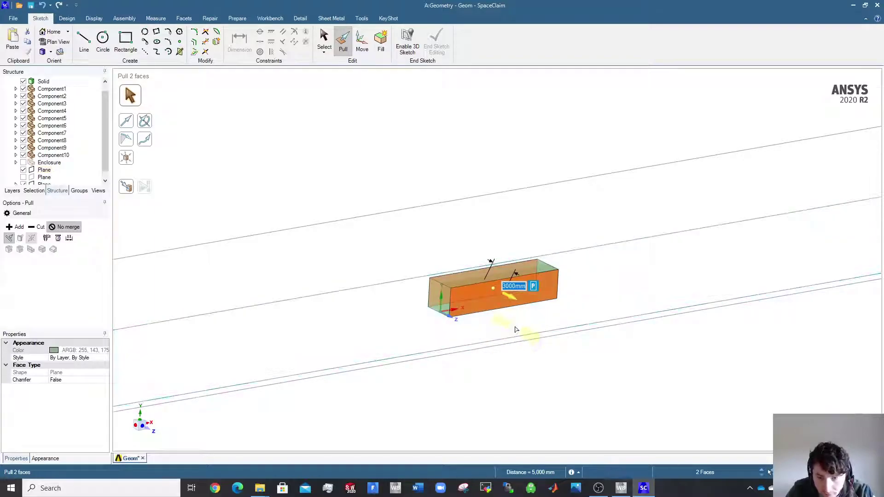
pyautogui.press('Escape')
# - Hide and reshow the box Solid to check the vehicles, then view from the side
pyautogui.press('s')
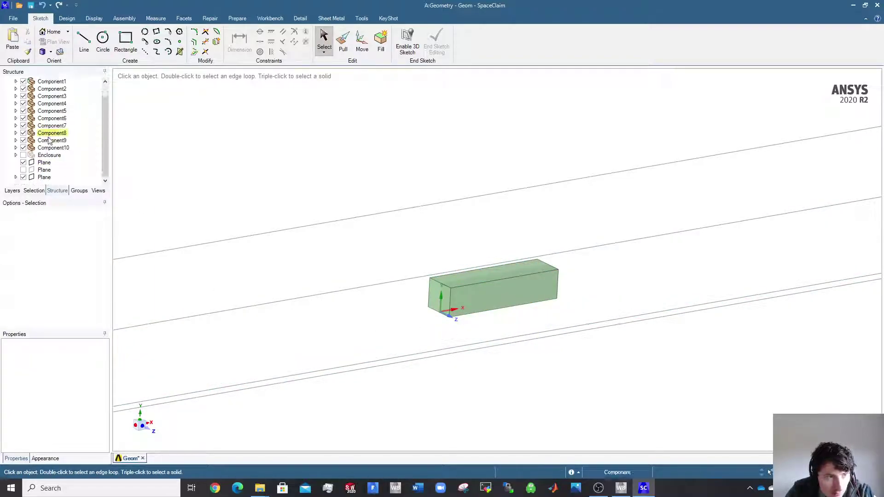
pyautogui.scroll(1, 49, 143)
pyautogui.click(29, 91)
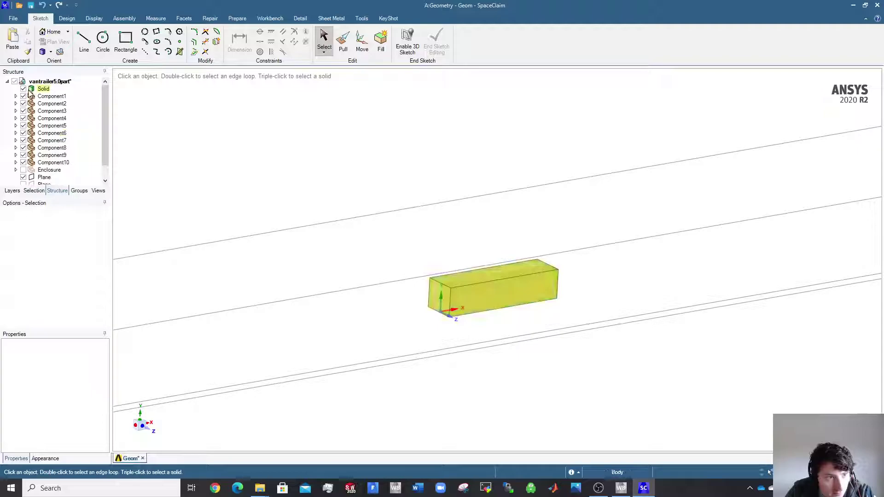
pyautogui.click(23, 89)
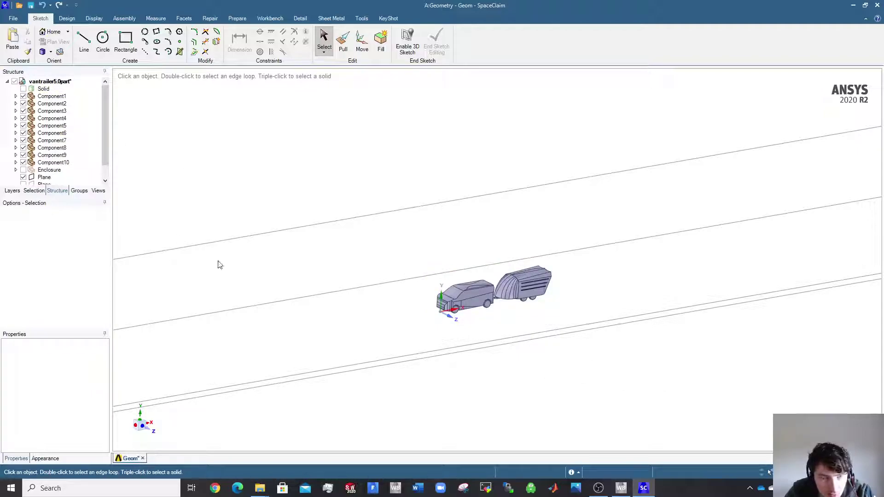
pyautogui.click(23, 89)
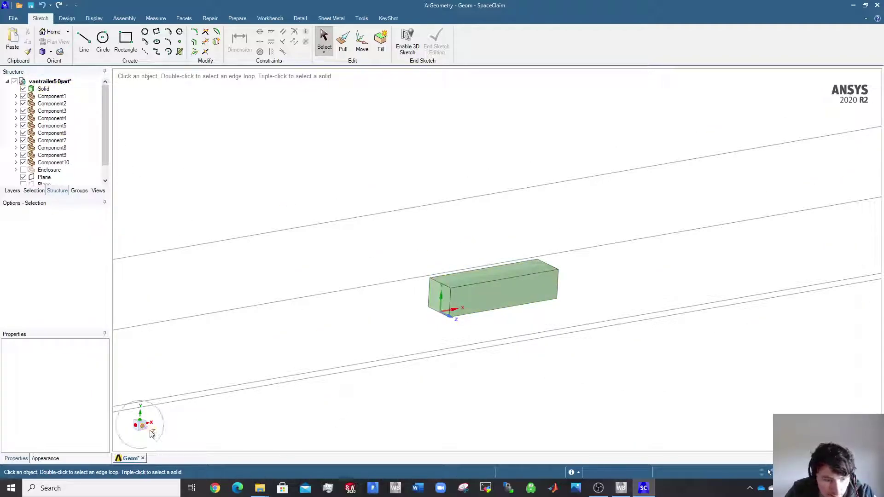
pyautogui.click(152, 433)
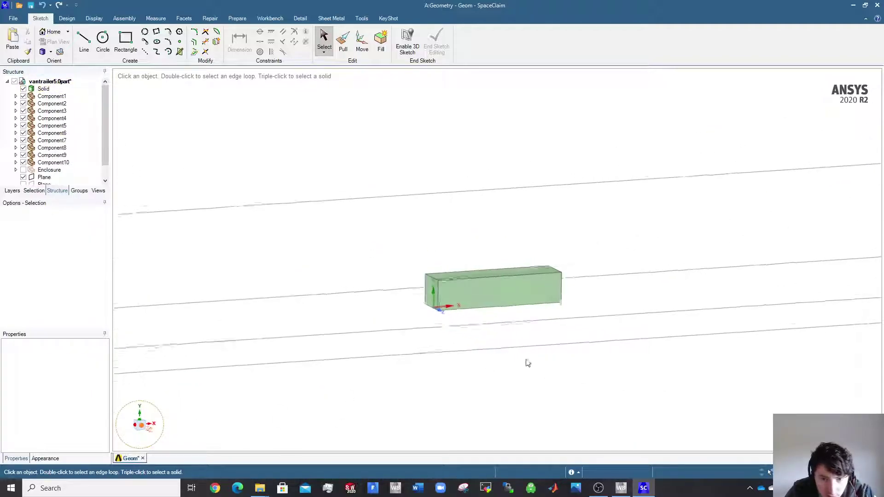
# - Sketch an 8180 × 2780 mm rectangle from the box's lower rear corner
pyautogui.click(125, 41)
pyautogui.click(534, 351)
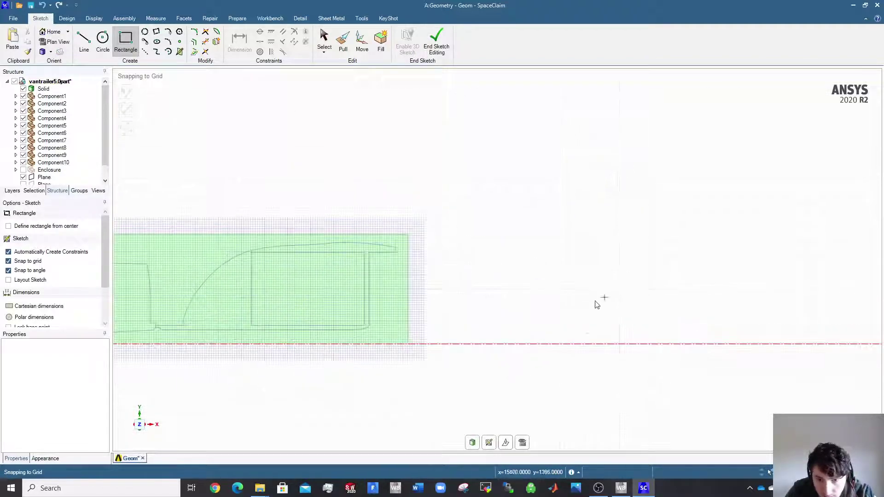
pyautogui.click(408, 344)
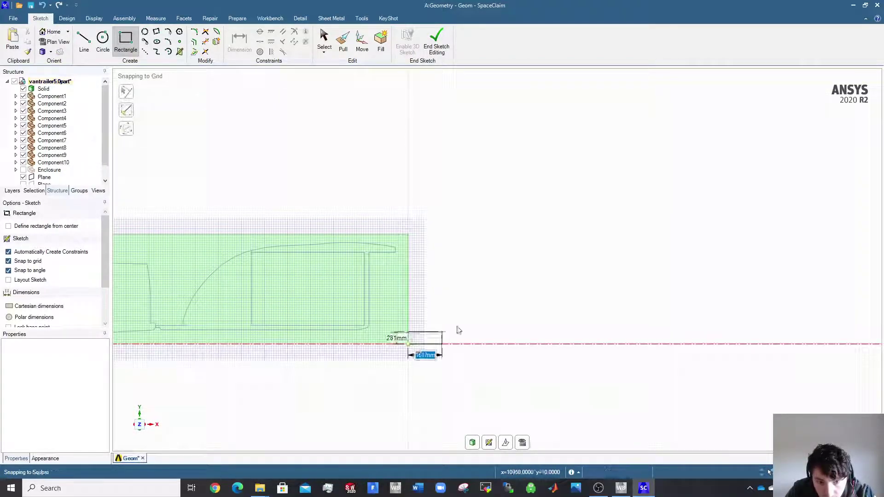
pyautogui.scroll(-7, 614, 268)
pyautogui.scroll(4, 683, 244)
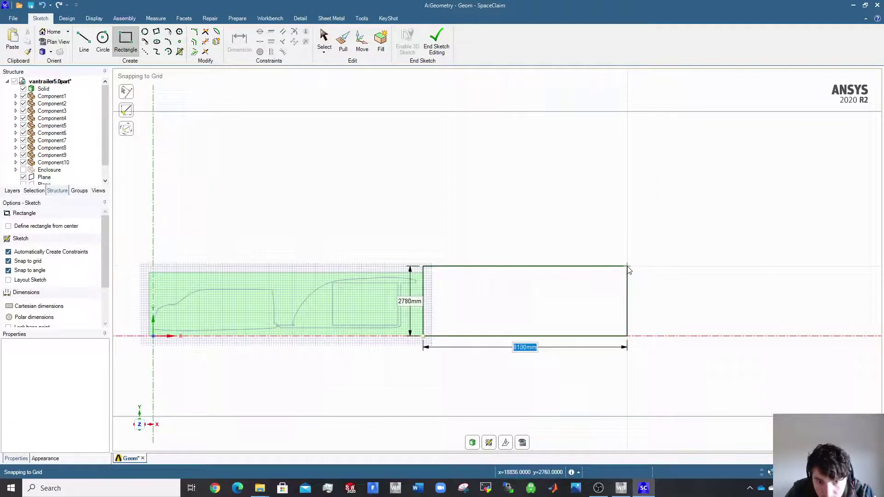
pyautogui.click(628, 267)
pyautogui.press('Escape')
pyautogui.scroll(-4, 653, 330)
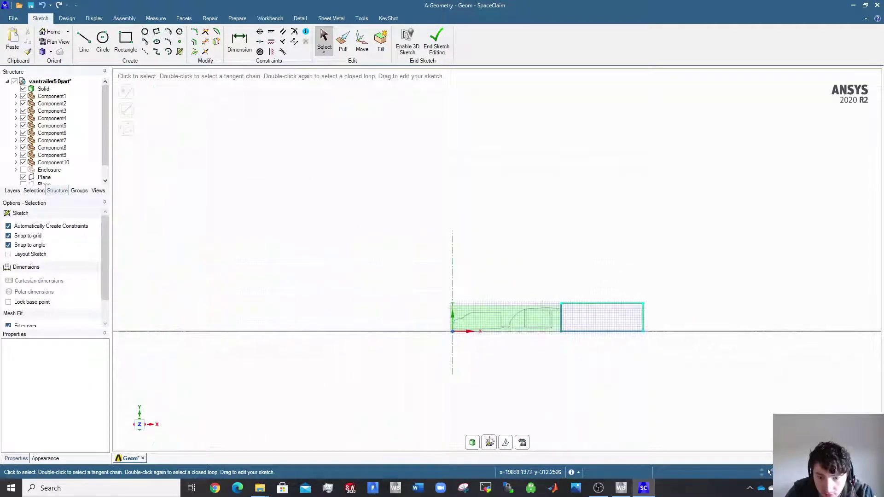
# - Thicken the rear rectangle both ways into a separate 3500 mm solid box
pyautogui.press('p')
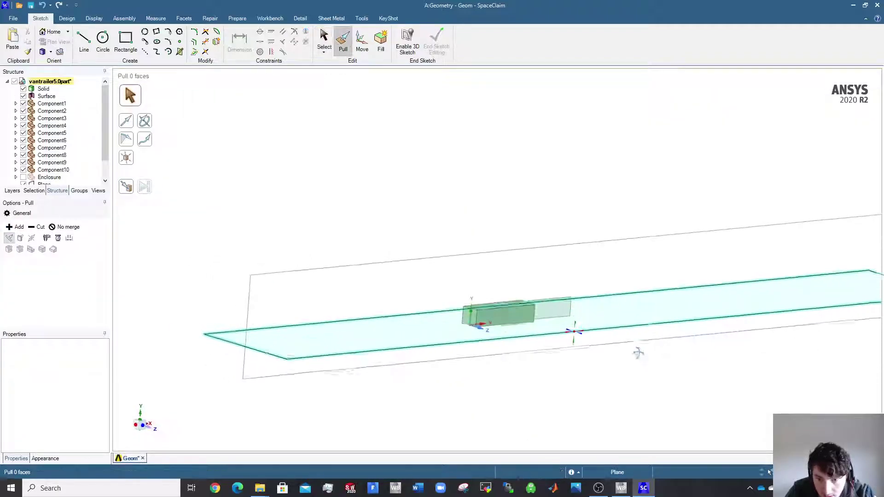
pyautogui.click(517, 285)
pyautogui.click(517, 285)
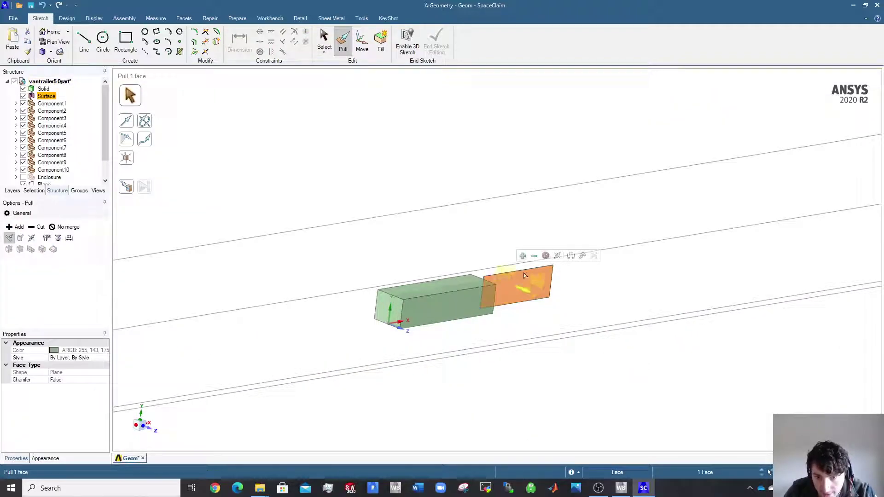
pyautogui.click(545, 255)
pyautogui.click(557, 256)
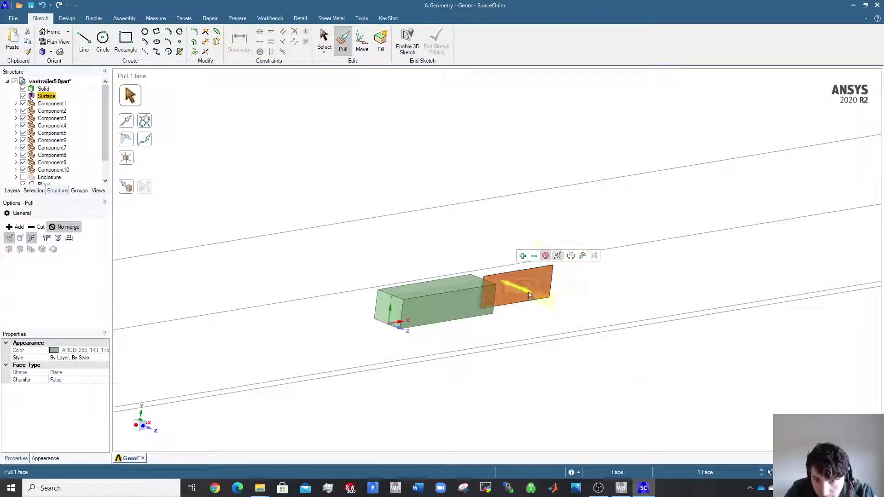
pyautogui.moveTo(530, 295); pyautogui.dragTo(522, 312)
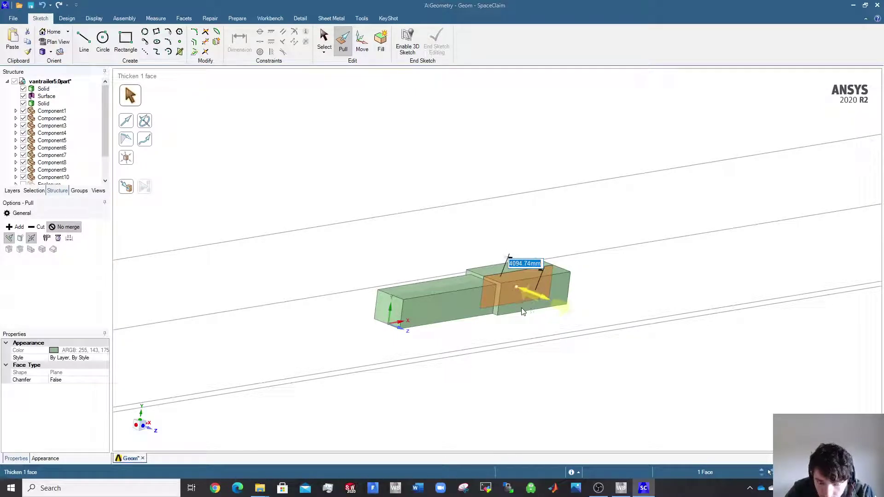
pyautogui.press('Return')
# - Show the enclosure and pull the box's end face Up To its far end face (about 61607 mm)
pyautogui.scroll(-5, 587, 286)
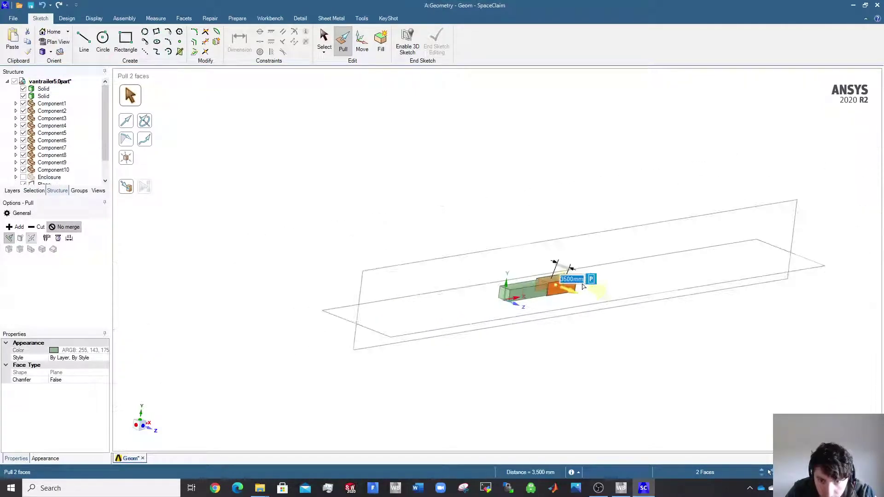
pyautogui.click(621, 282)
pyautogui.moveTo(622, 282); pyautogui.dragTo(547, 260, button='middle')
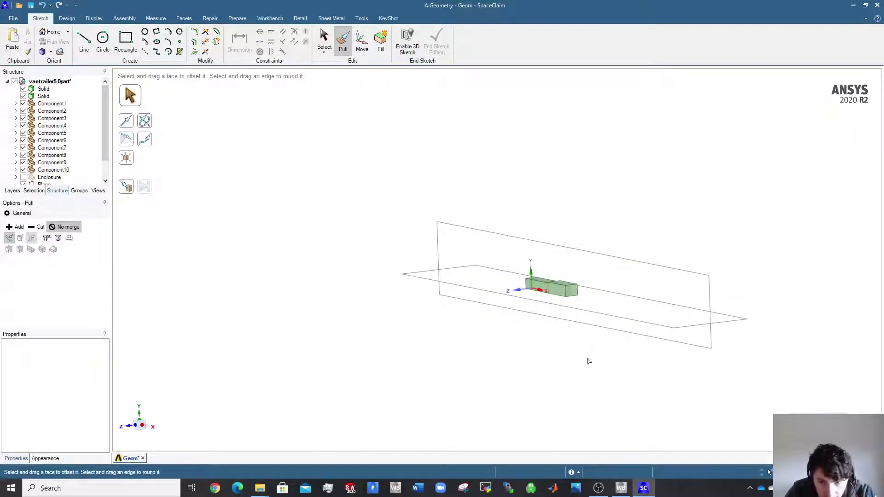
pyautogui.scroll(3, 588, 361)
pyautogui.click(574, 281)
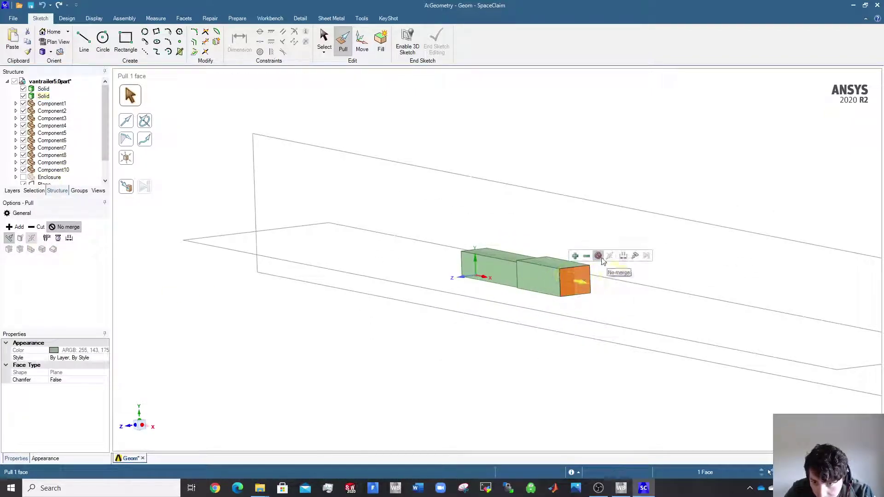
pyautogui.click(635, 255)
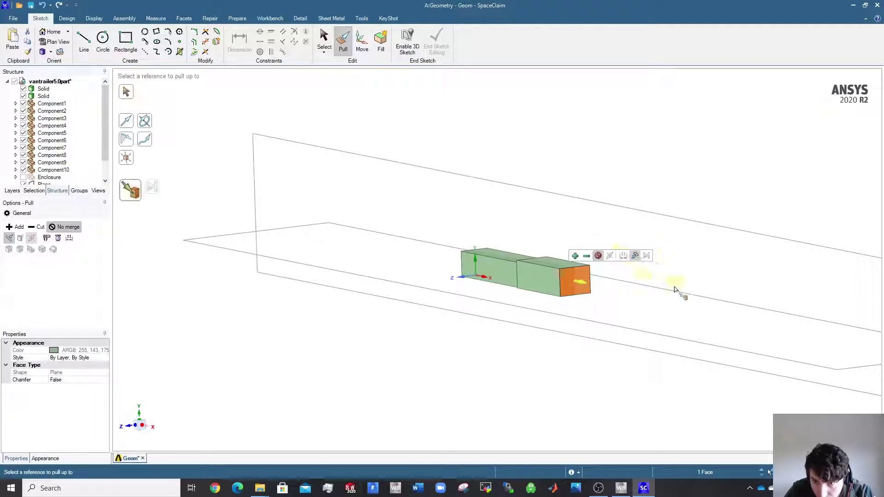
pyautogui.scroll(-3, 842, 302)
pyautogui.scroll(-1, 29, 149)
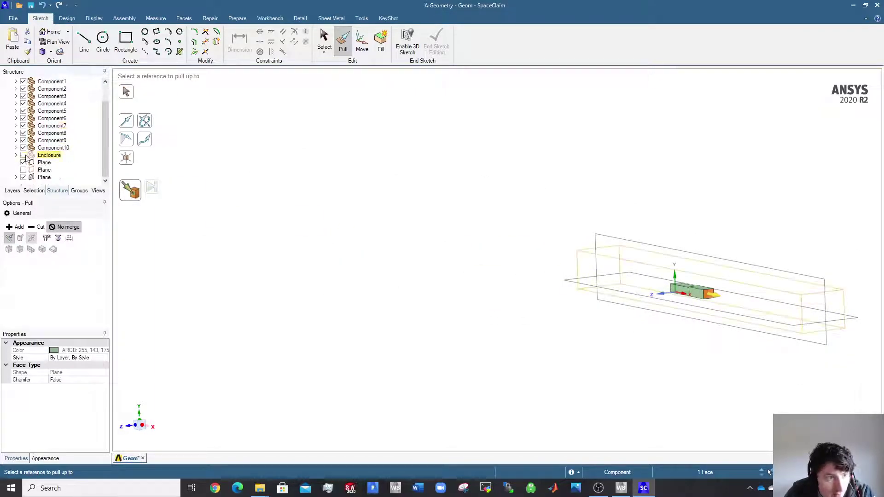
pyautogui.click(23, 155)
pyautogui.click(816, 307)
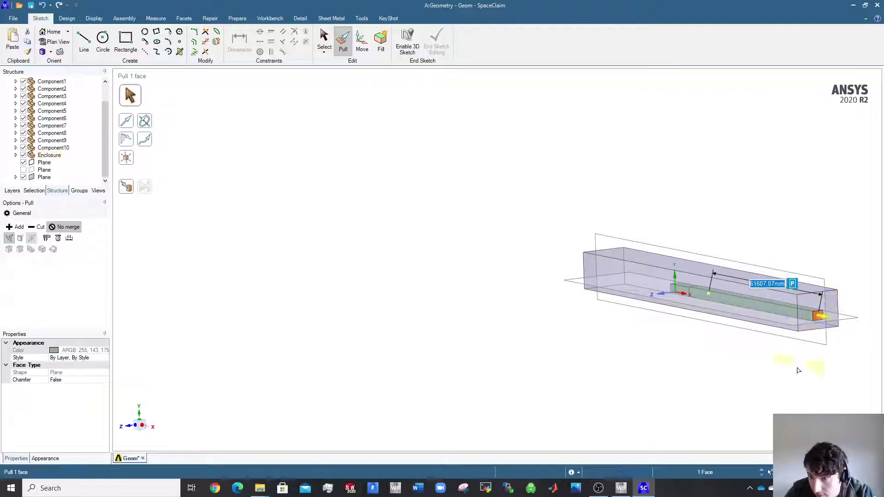
pyautogui.press('Escape')
pyautogui.press('Escape')
pyautogui.scroll(5, 717, 326)
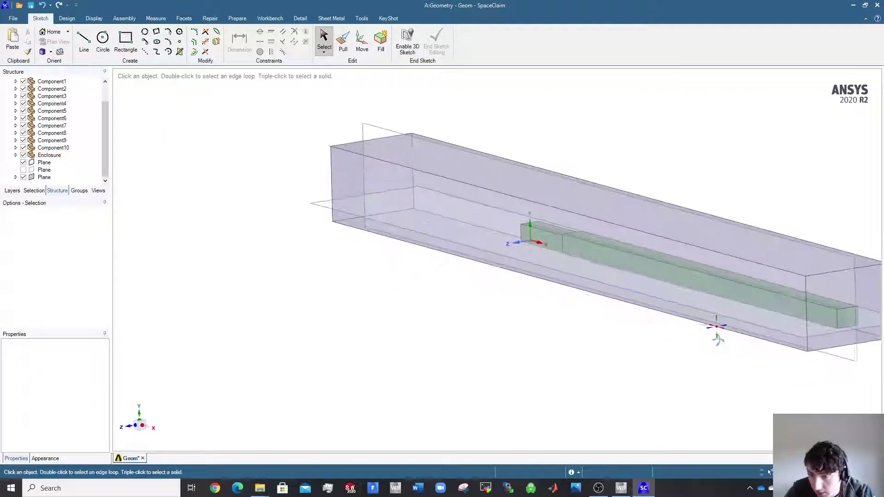
pyautogui.moveTo(716, 326); pyautogui.dragTo(862, 337, button='middle')
pyautogui.scroll(-3, 700, 338)
pyautogui.moveTo(701, 339); pyautogui.dragTo(529, 277, button='middle')
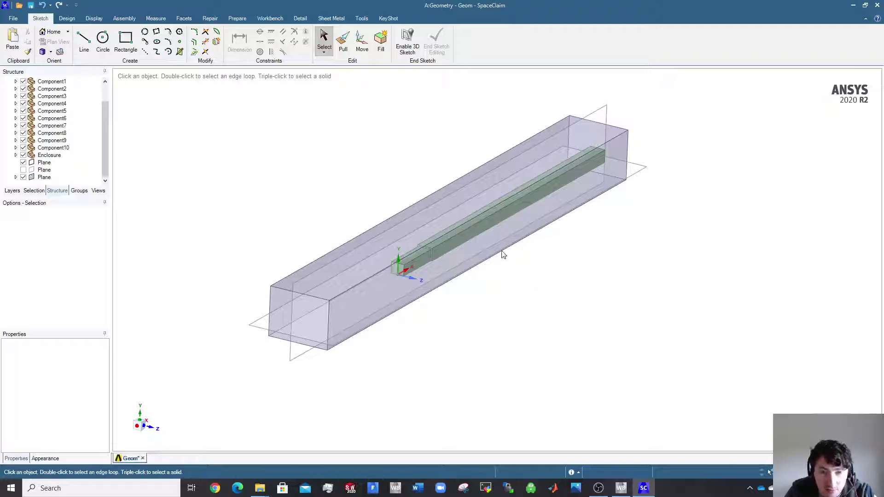
pyautogui.moveTo(528, 164); pyautogui.dragTo(541, 136, button='middle')
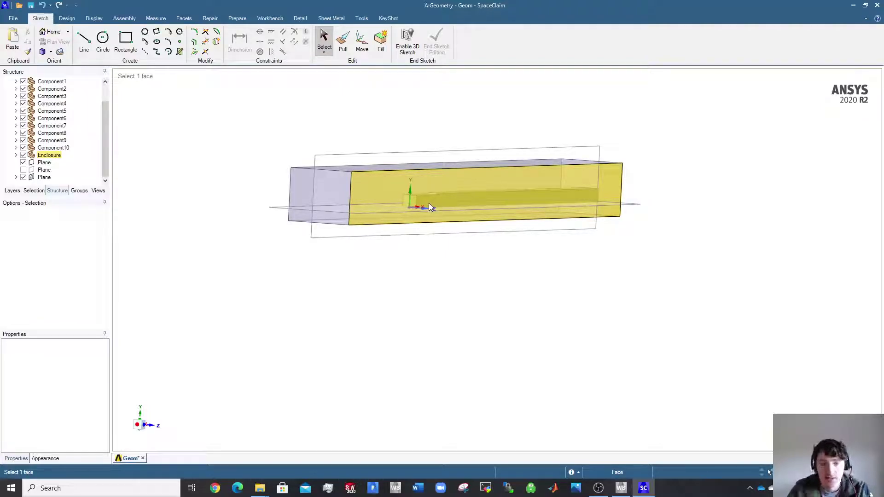
pyautogui.scroll(4, 427, 202)
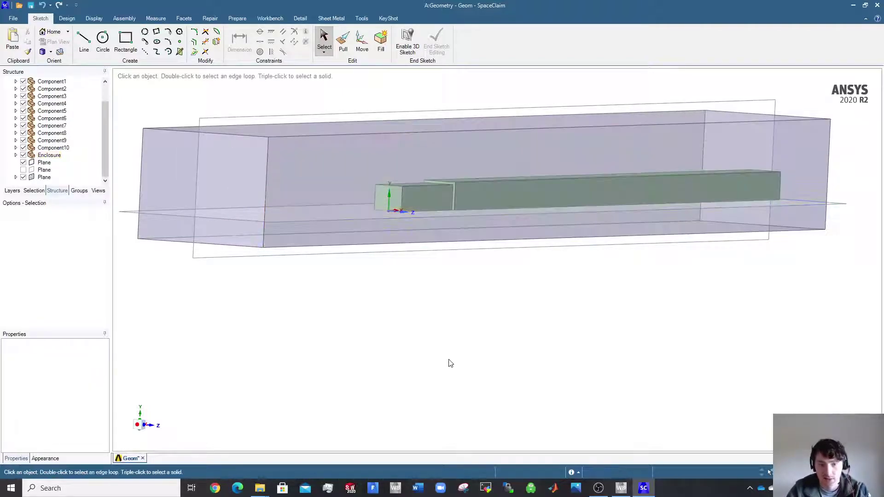
# - Hide the vertical plane, the enclosure and both refinement boxes
pyautogui.click(23, 177)
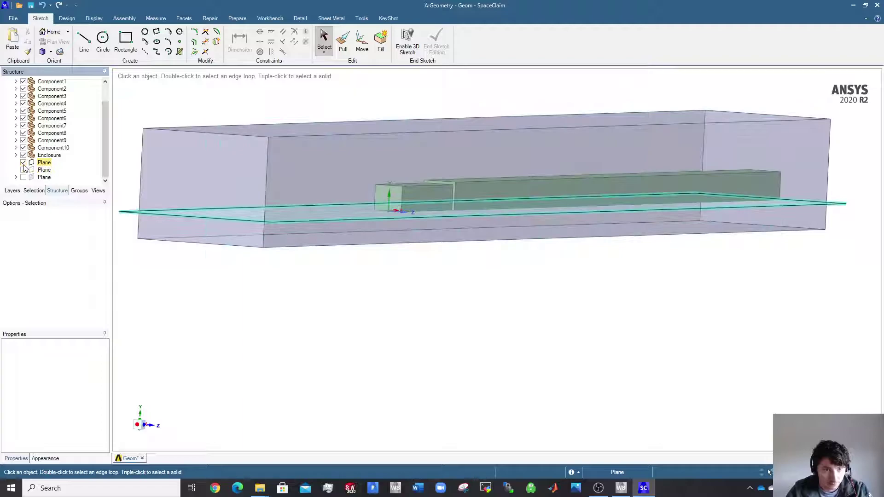
pyautogui.scroll(1, 30, 131)
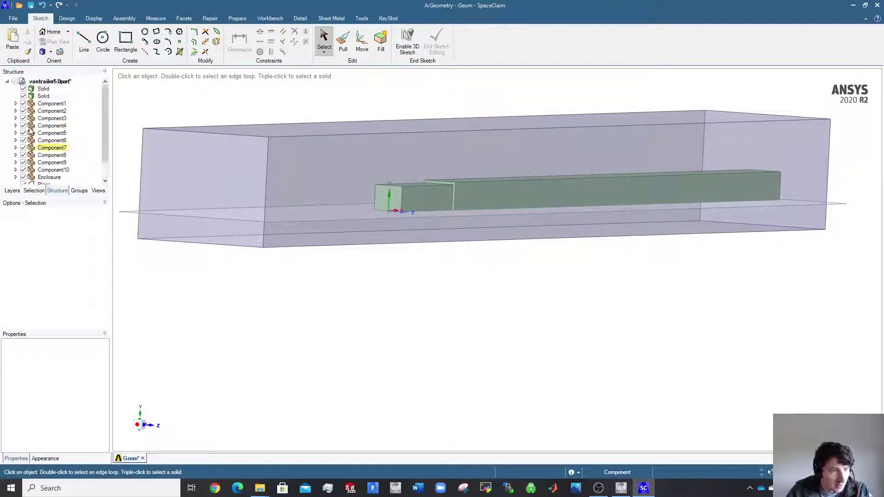
pyautogui.scroll(-1, 25, 150)
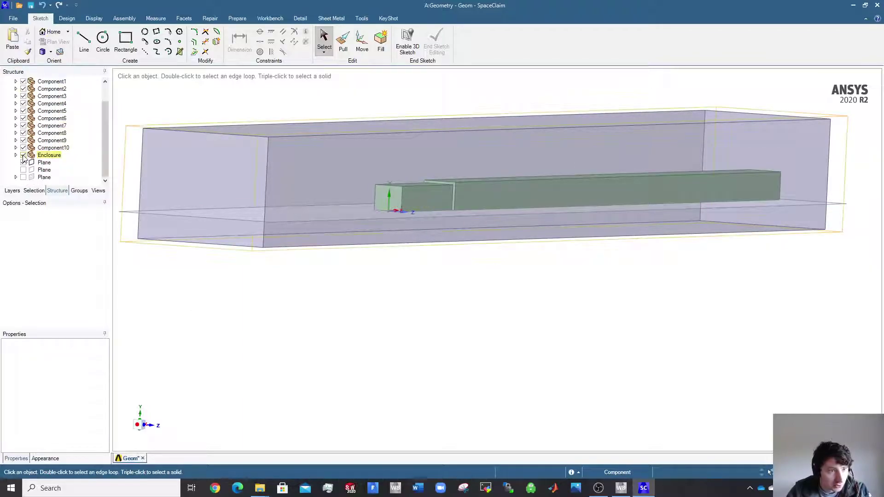
pyautogui.click(23, 155)
pyautogui.moveTo(489, 188); pyautogui.dragTo(410, 219, button='middle')
pyautogui.scroll(1, 21, 111)
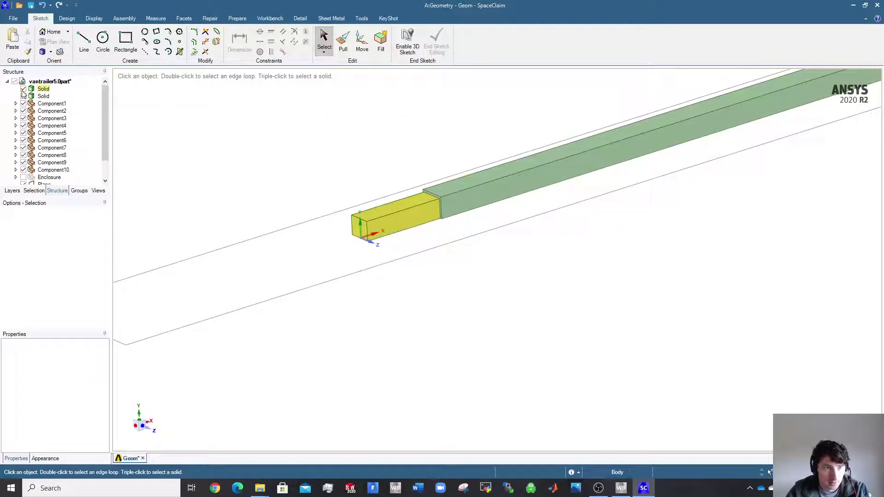
pyautogui.click(23, 96)
pyautogui.click(23, 88)
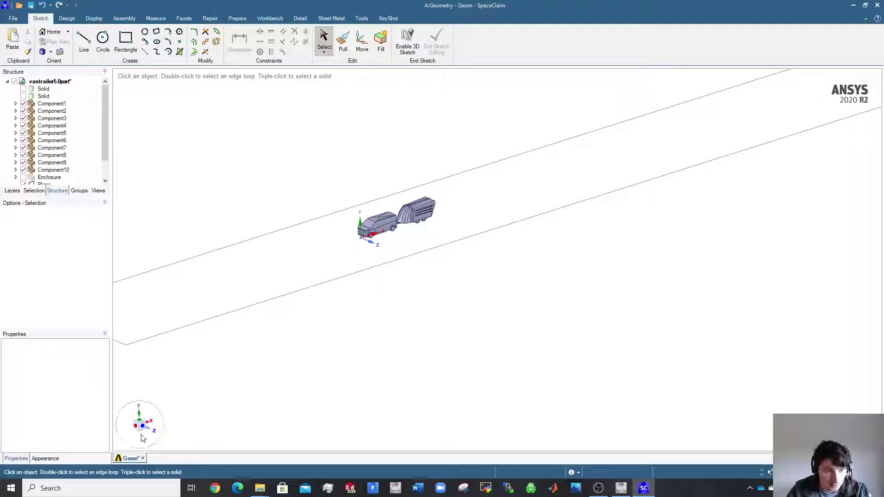
# - Show the second Plane running along the vehicle and pick the Rectangle tool
pyautogui.scroll(-1, 231, 390)
pyautogui.scroll(-1, 53, 162)
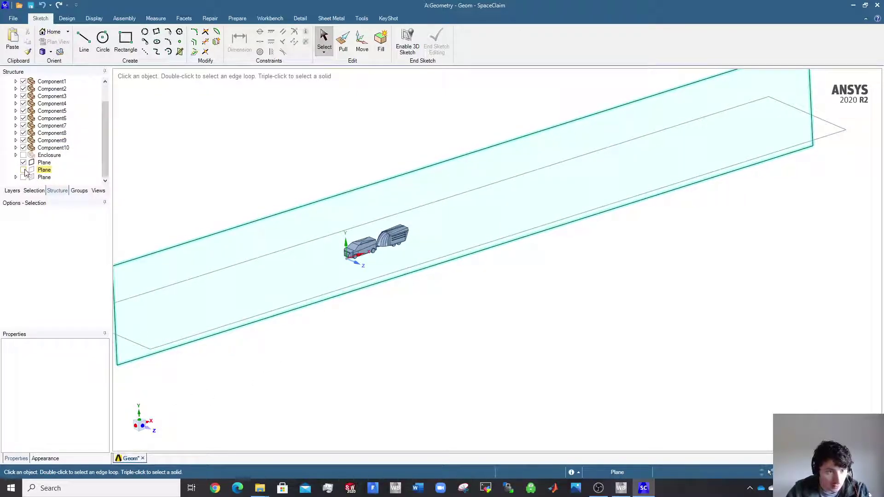
pyautogui.click(23, 169)
pyautogui.scroll(-3, 460, 334)
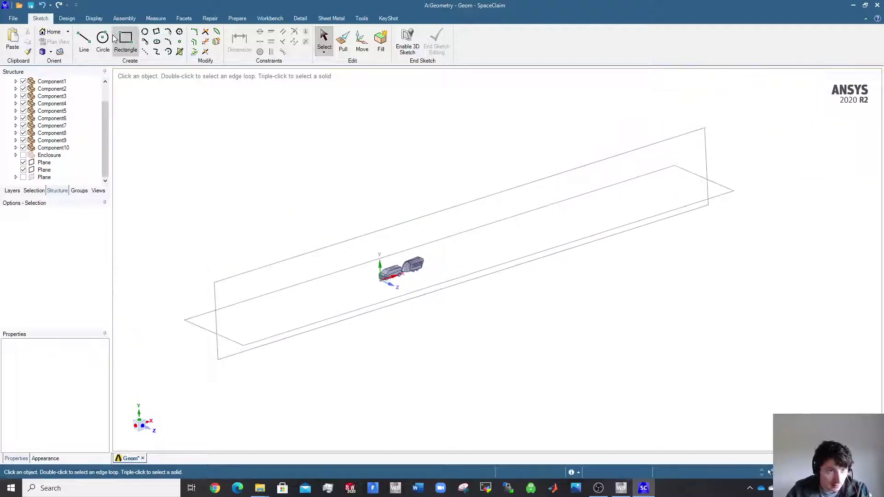
pyautogui.click(125, 43)
# - Sketch ground-based rectangles on the vertical plane around the van's front and rear wheels
pyautogui.click(245, 354)
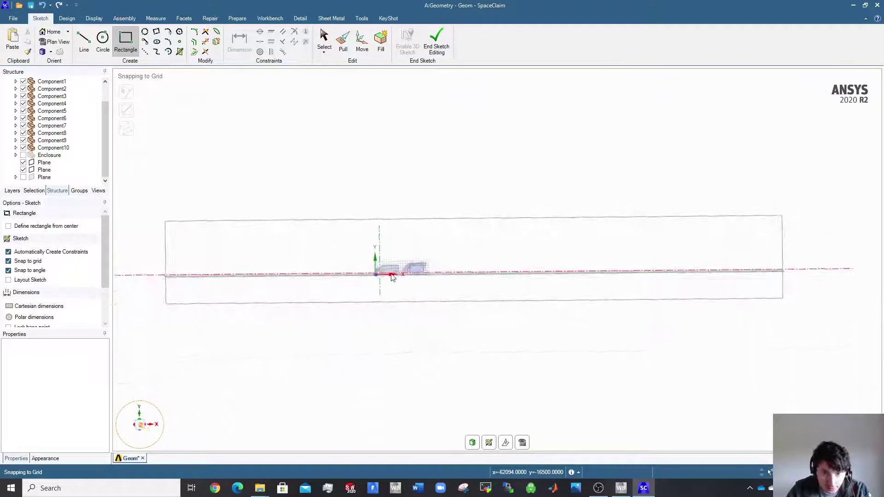
pyautogui.scroll(5, 351, 292)
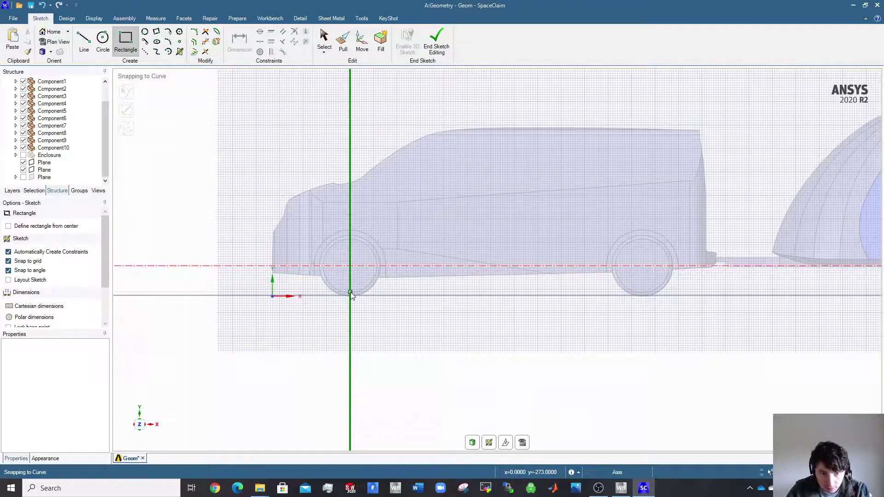
pyautogui.click(303, 295)
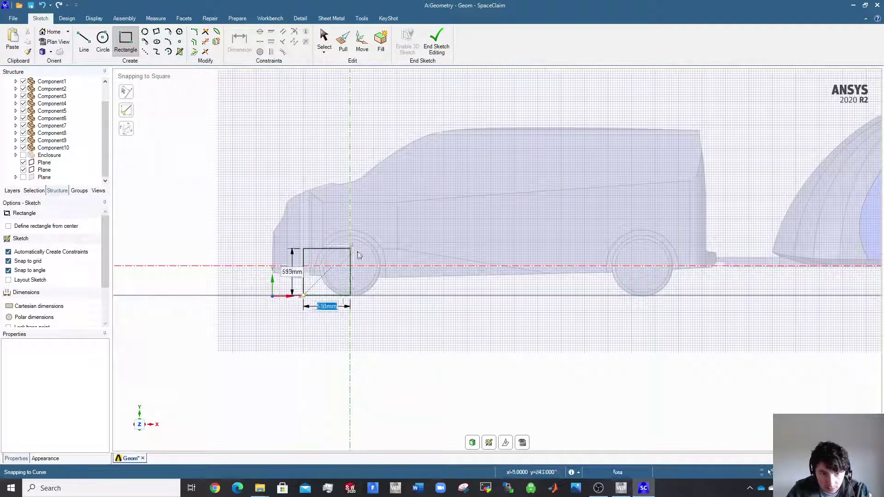
pyautogui.click(398, 224)
pyautogui.click(596, 295)
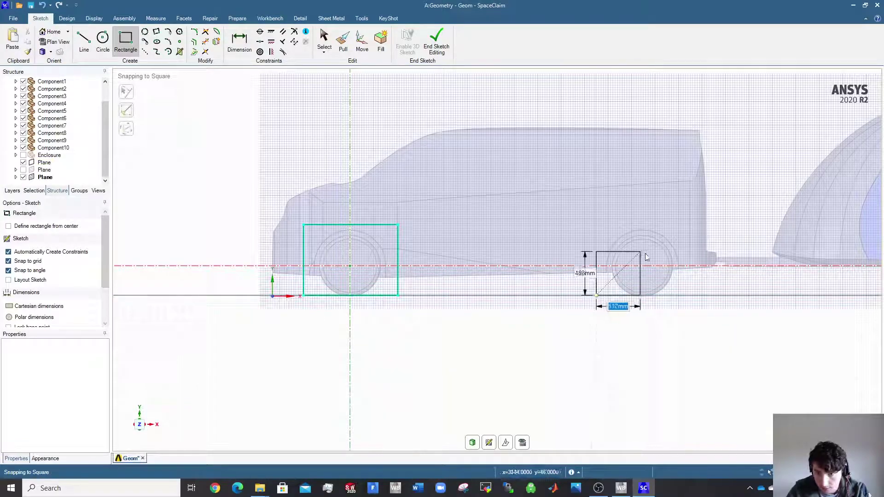
pyautogui.click(689, 225)
# - Draw a third rectangle from the ground around the trailer's twin wheels
pyautogui.scroll(-3, 738, 280)
pyautogui.scroll(1, 739, 281)
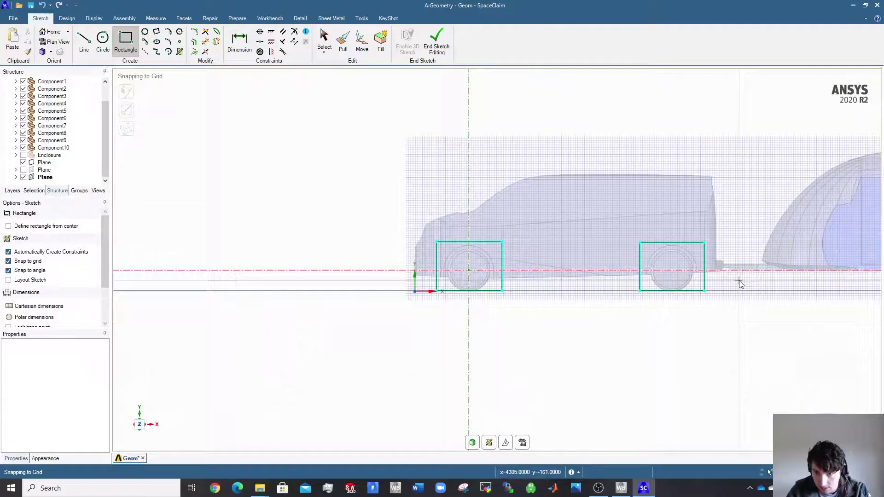
pyautogui.keyDown('ctrl'); pyautogui.moveTo(739, 281); pyautogui.dragTo(341, 306, button='middle'); pyautogui.keyUp('ctrl')
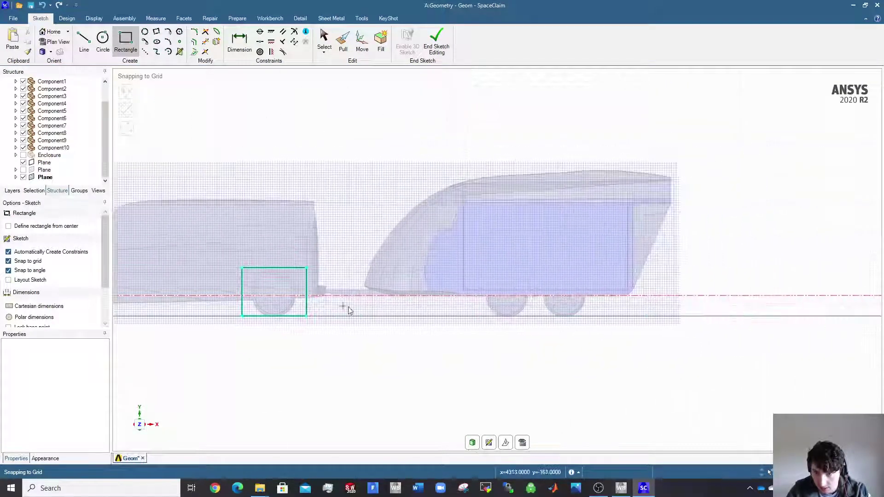
pyautogui.click(468, 316)
pyautogui.click(601, 267)
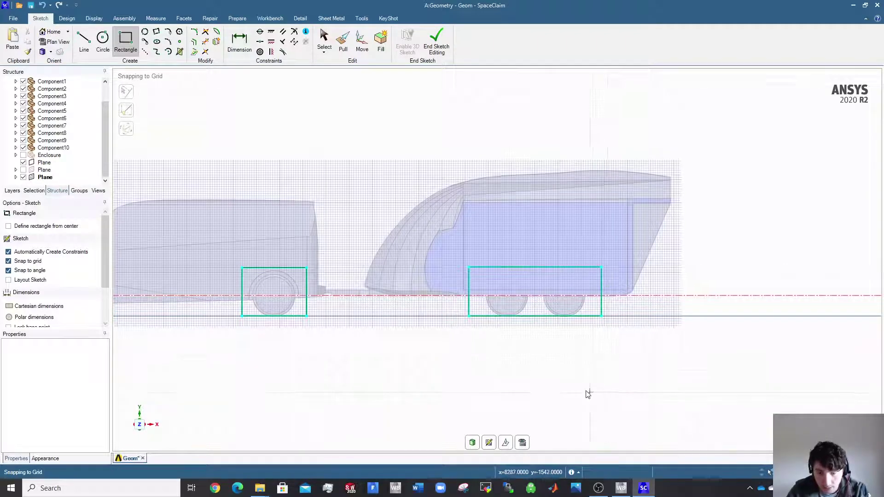
pyautogui.press('Escape')
# - Leave the sketch and select the three wheel rectangles, keeping results as separate bodies
pyautogui.click(473, 443)
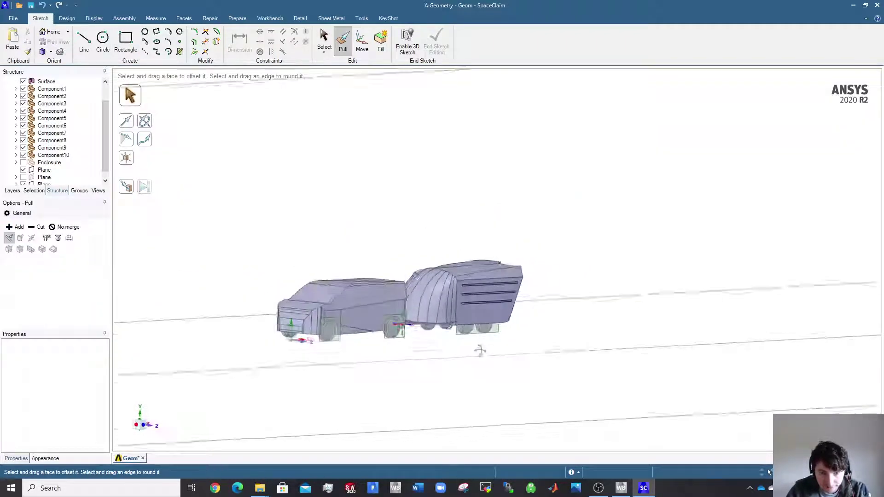
pyautogui.click(354, 317)
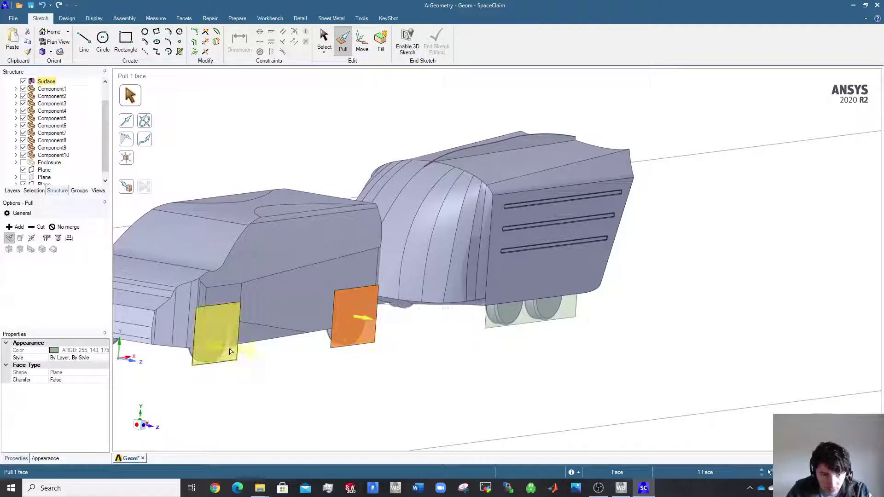
pyautogui.keyDown('ctrl'); pyautogui.click(226, 348); pyautogui.keyUp('ctrl')
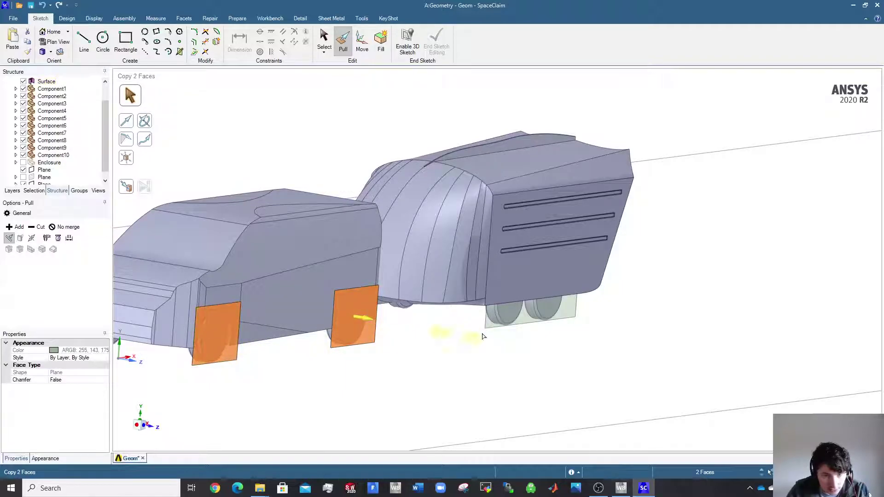
pyautogui.keyDown('ctrl'); pyautogui.click(497, 327); pyautogui.keyUp('ctrl')
pyautogui.scroll(-5, 425, 389)
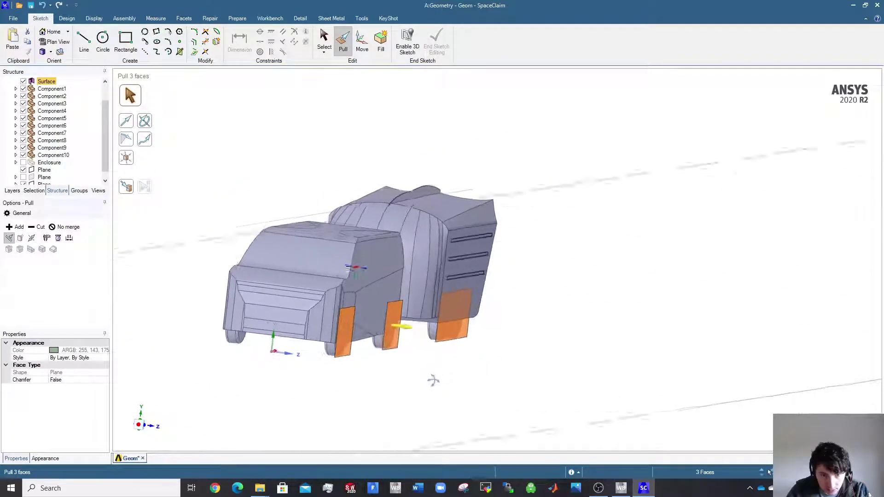
pyautogui.click(65, 227)
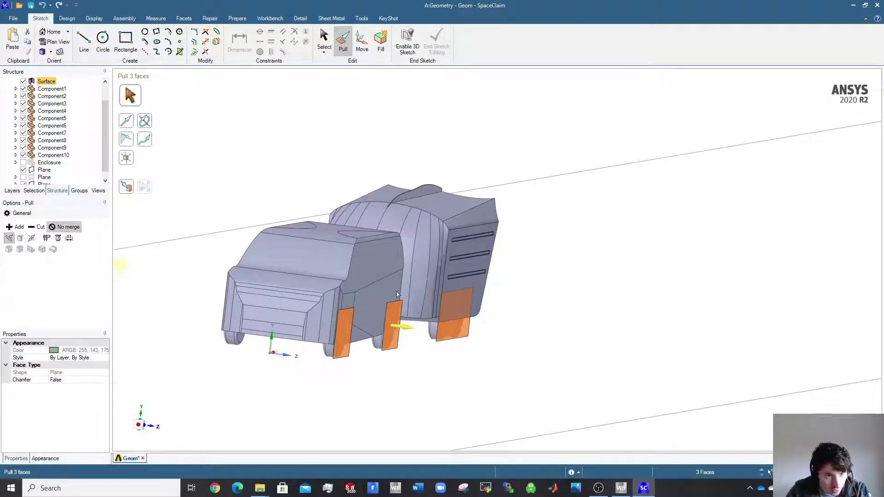
# - Pull the three wheel rectangles 310 mm into solid blocks and inspect them from below
pyautogui.scroll(4, 369, 334)
pyautogui.moveTo(368, 334); pyautogui.dragTo(385, 331, button='middle')
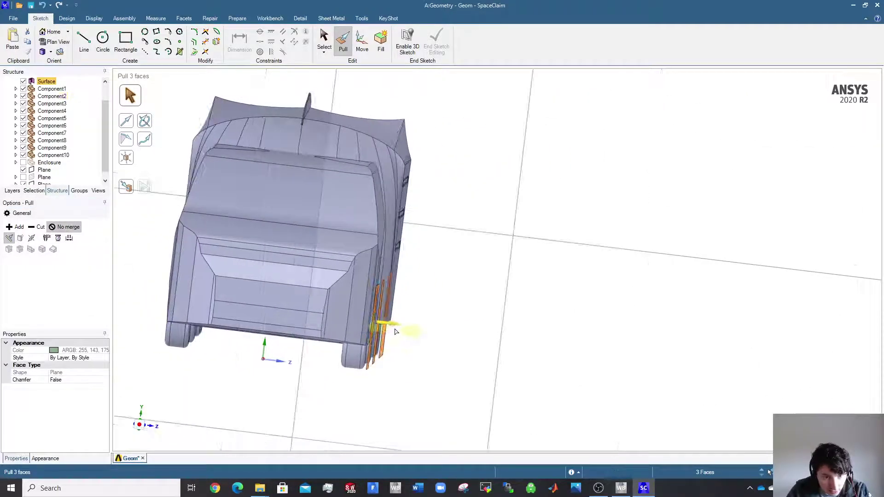
pyautogui.moveTo(394, 327); pyautogui.dragTo(381, 389)
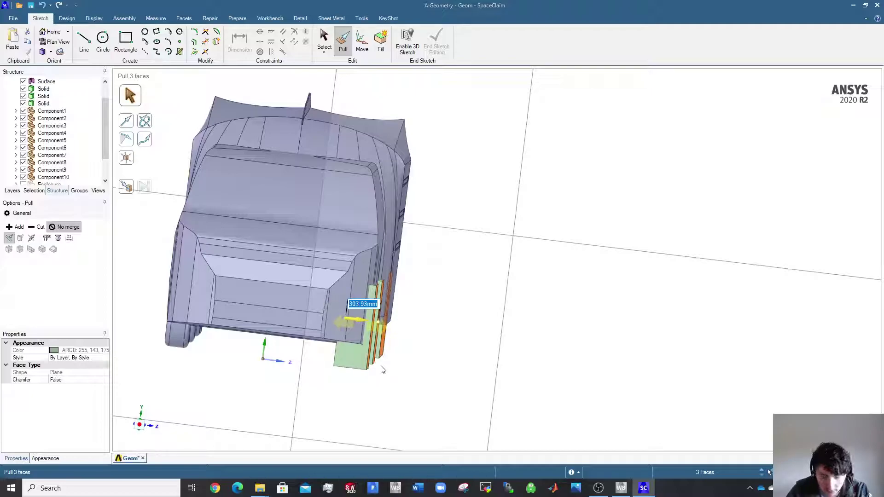
pyautogui.press('Return')
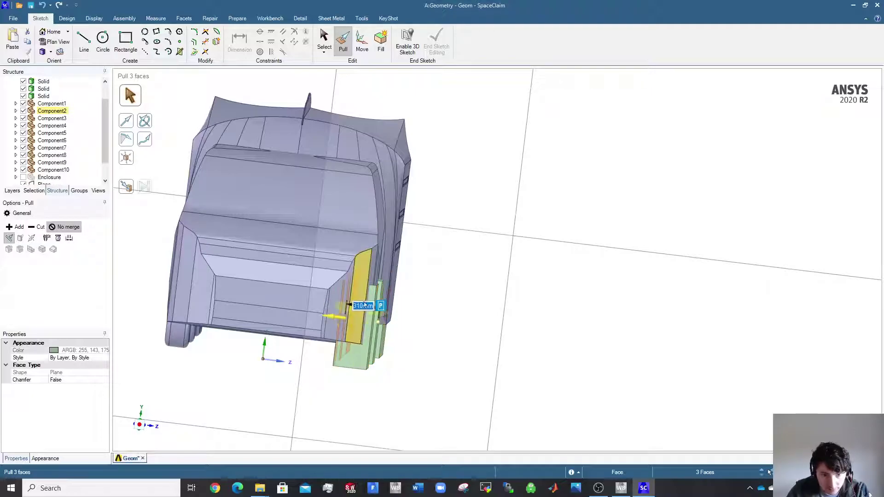
pyautogui.moveTo(383, 329); pyautogui.dragTo(345, 322, button='middle')
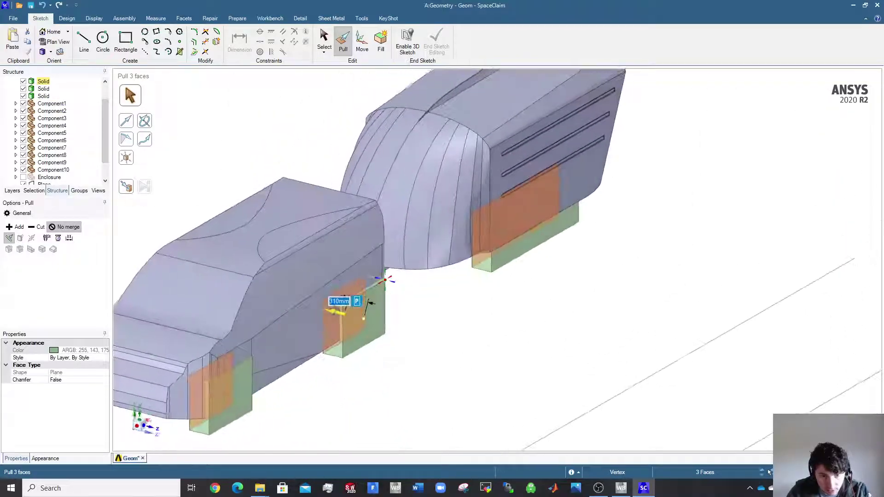
pyautogui.scroll(-4, 343, 322)
pyautogui.scroll(4, 322, 363)
pyautogui.moveTo(325, 361); pyautogui.dragTo(349, 301, button='middle')
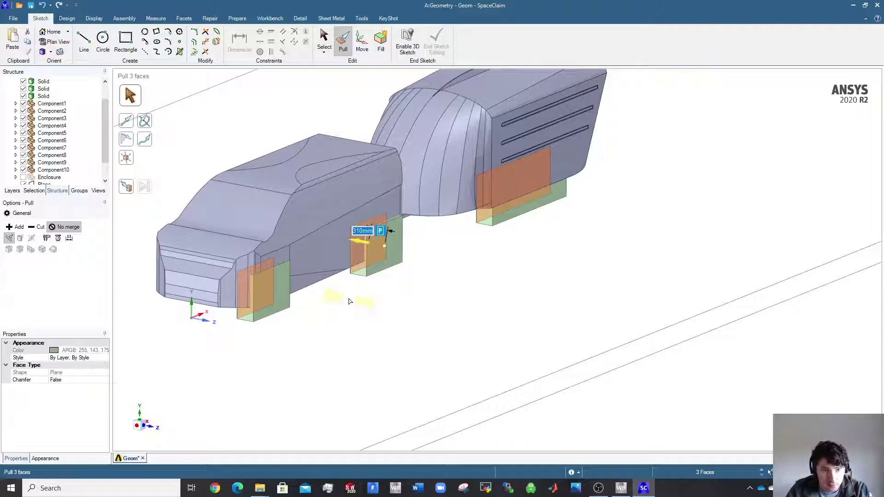
pyautogui.press('Escape')
pyautogui.press('Escape')
# - Hide Component1 to Component3 and show both Solid bodies and the Enclosure
pyautogui.scroll(-4, 351, 307)
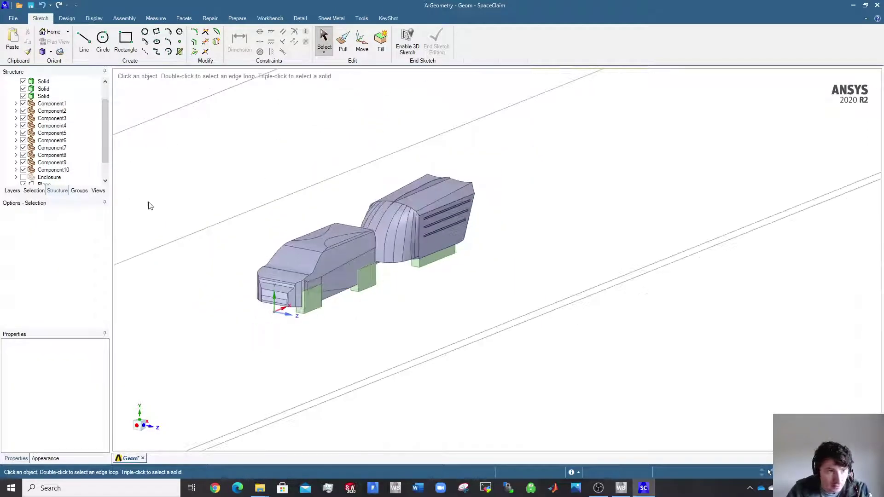
pyautogui.scroll(1, 57, 142)
pyautogui.scroll(-5, 393, 306)
pyautogui.scroll(2, 387, 306)
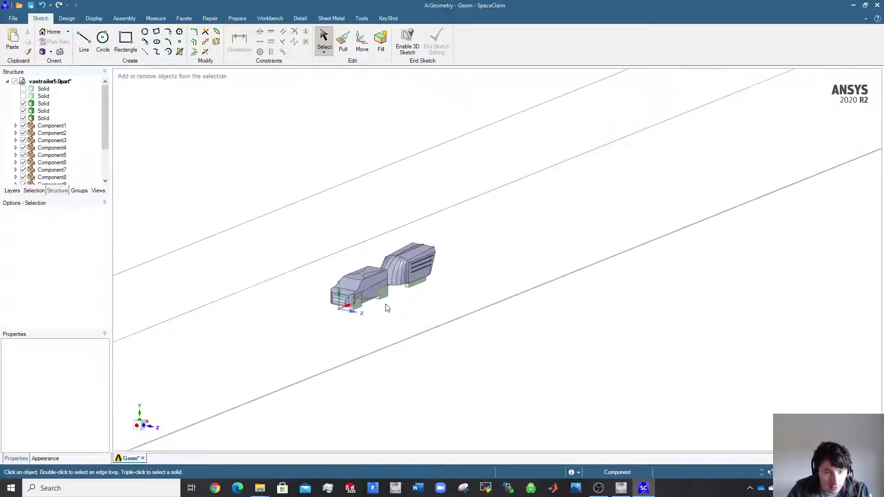
pyautogui.keyDown('ctrl'); pyautogui.moveTo(386, 305); pyautogui.dragTo(483, 263, button='middle'); pyautogui.keyUp('ctrl')
pyautogui.click(52, 126)
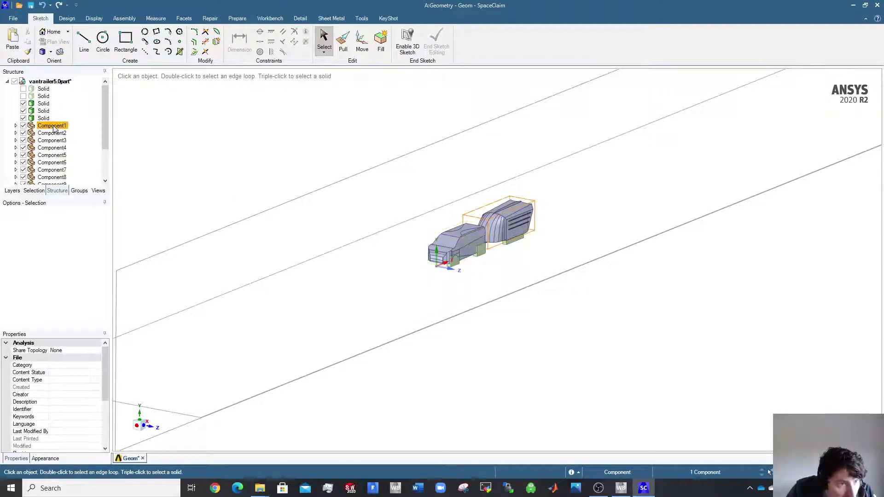
pyautogui.rightClick(53, 125)
pyautogui.click(23, 126)
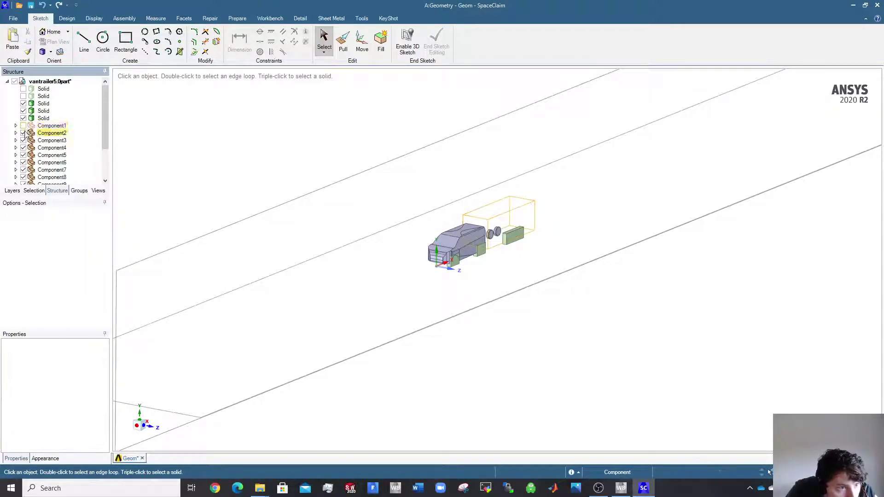
pyautogui.click(23, 133)
pyautogui.click(23, 141)
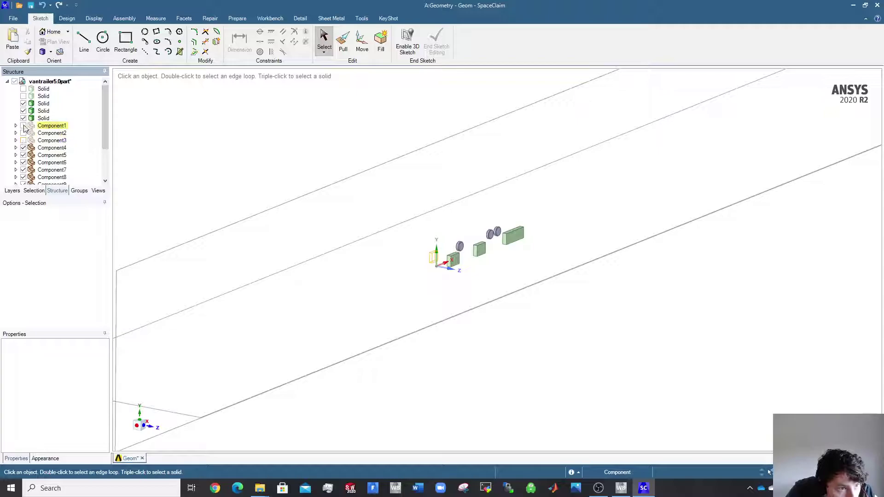
pyautogui.click(23, 89)
pyautogui.click(23, 96)
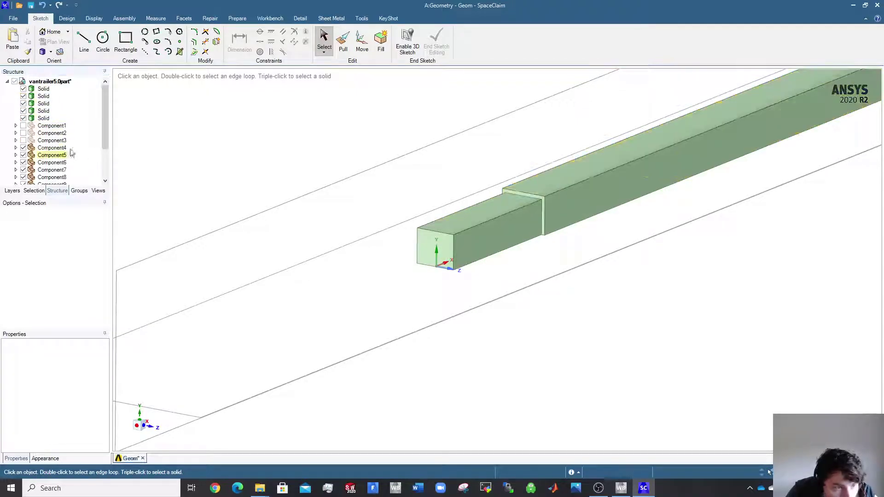
pyautogui.scroll(-2, 26, 152)
pyautogui.click(23, 156)
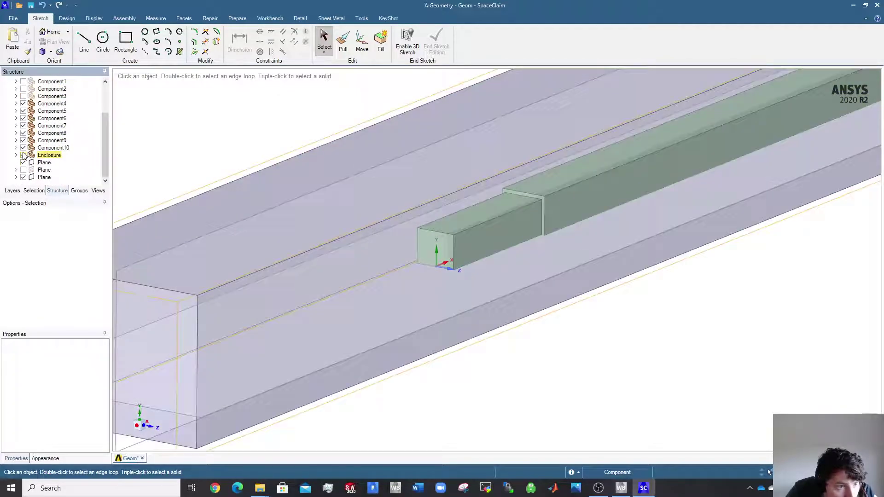
# - Hide Components 4, 6, 7, 9 and 10 and turn on the second Plane
pyautogui.click(23, 104)
pyautogui.click(23, 119)
pyautogui.click(23, 126)
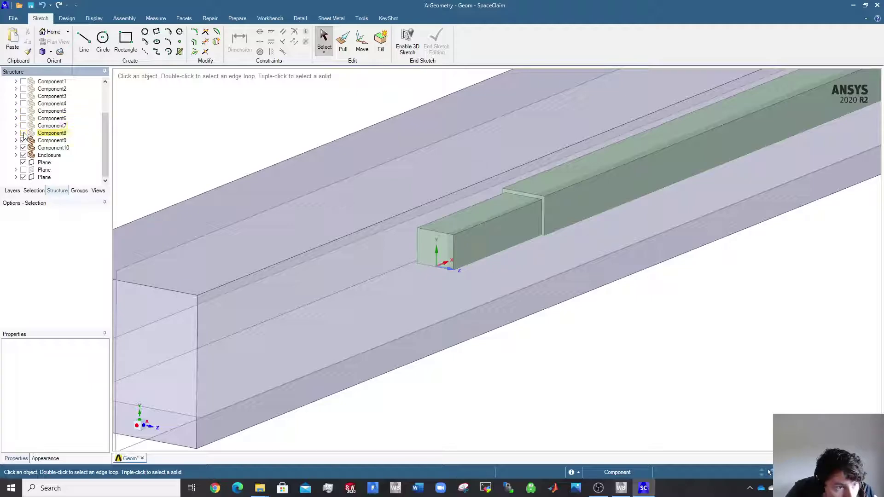
pyautogui.click(23, 140)
pyautogui.click(23, 148)
pyautogui.click(23, 170)
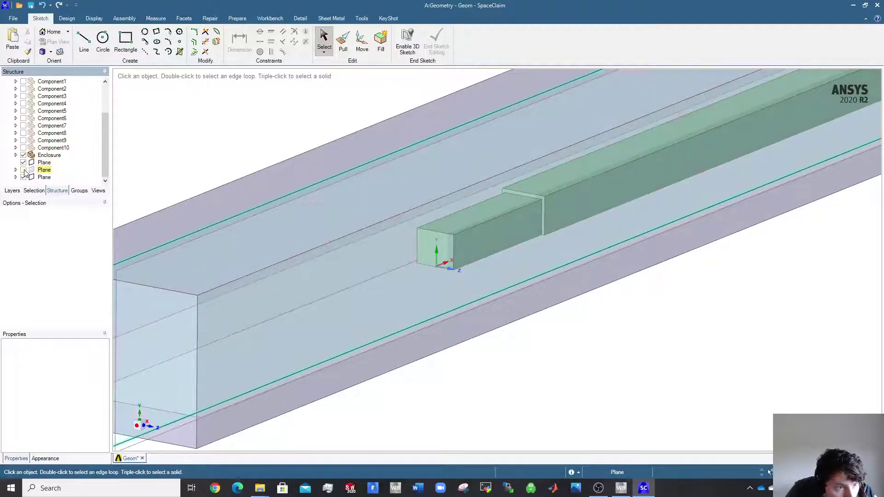
pyautogui.scroll(2, 63, 115)
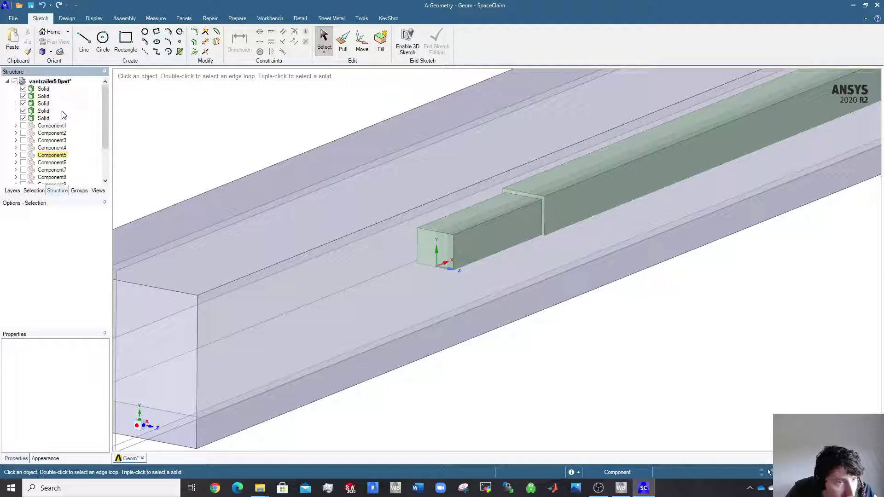
pyautogui.scroll(-2, 63, 115)
# - Suppress Component1, Component2 and Component3 for physics
pyautogui.rightClick(60, 115)
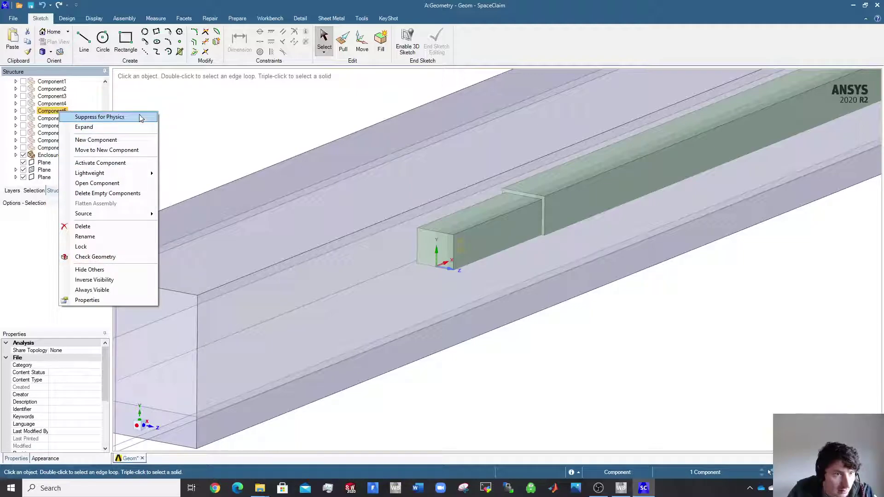
pyautogui.click(58, 96)
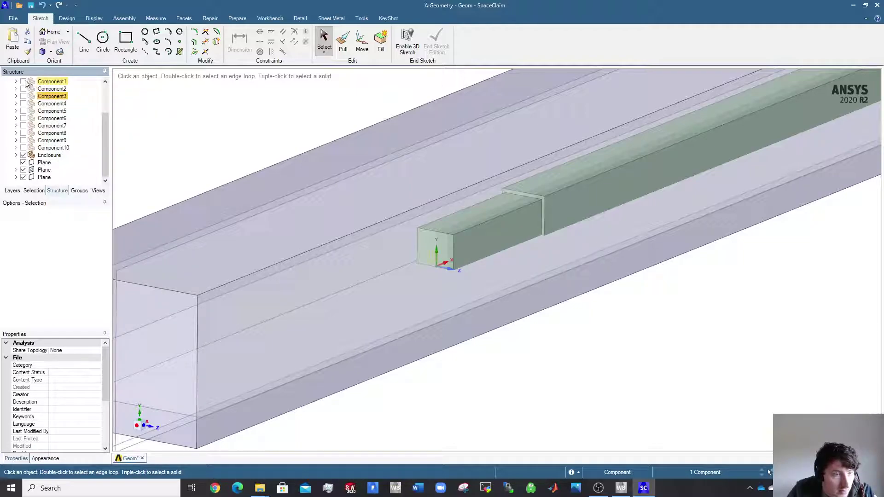
pyautogui.click(44, 82)
pyautogui.rightClick(44, 82)
pyautogui.click(64, 87)
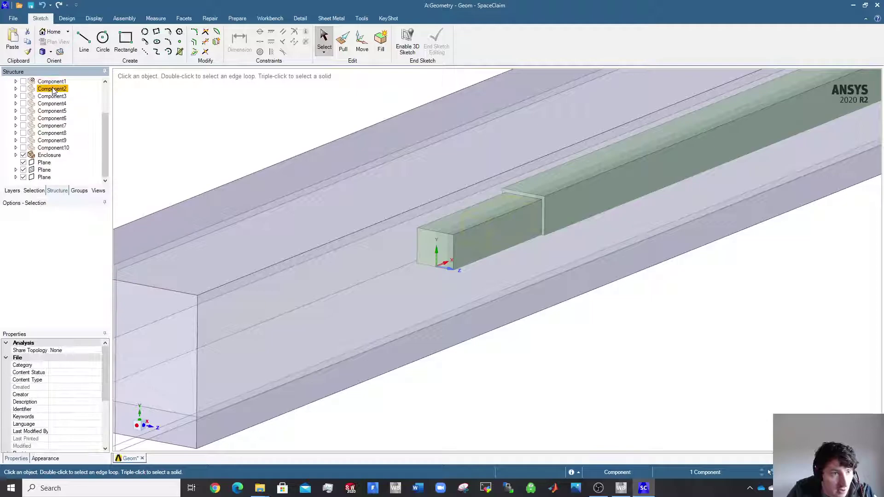
pyautogui.rightClick(53, 88)
pyautogui.click(58, 93)
pyautogui.rightClick(55, 94)
pyautogui.click(59, 98)
# - Suppress Component4 through Component7 for physics
pyautogui.rightClick(56, 105)
pyautogui.click(63, 110)
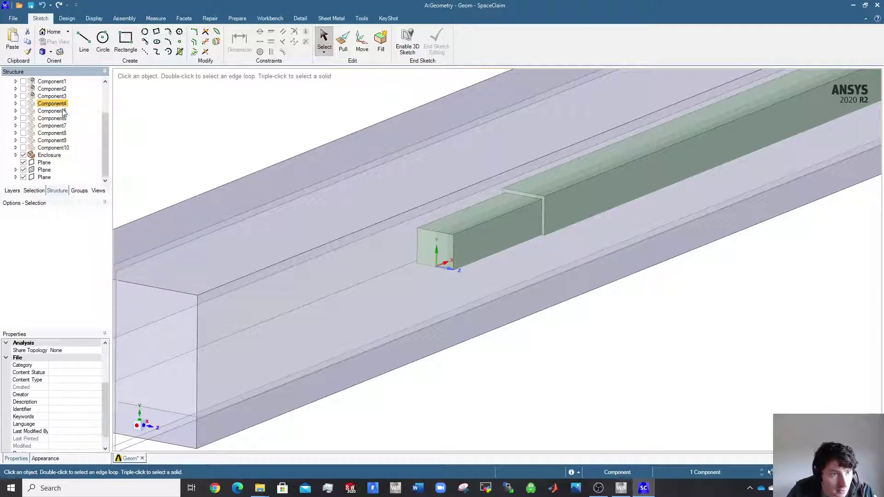
pyautogui.rightClick(63, 111)
pyautogui.click(65, 117)
pyautogui.rightClick(61, 124)
pyautogui.click(64, 129)
pyautogui.rightClick(60, 113)
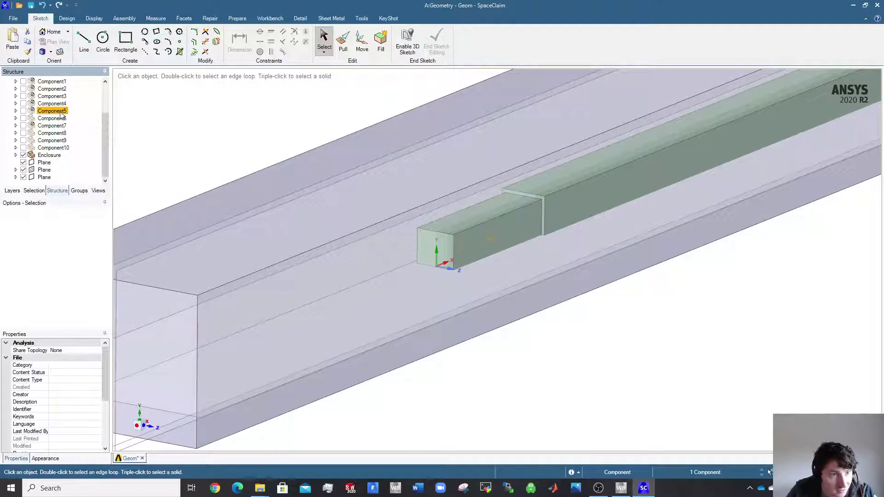
pyautogui.rightClick(52, 118)
pyautogui.click(59, 125)
# - Suppress Component8 through Component10 for physics and zoom to fit the enclosure
pyautogui.rightClick(50, 133)
pyautogui.click(53, 140)
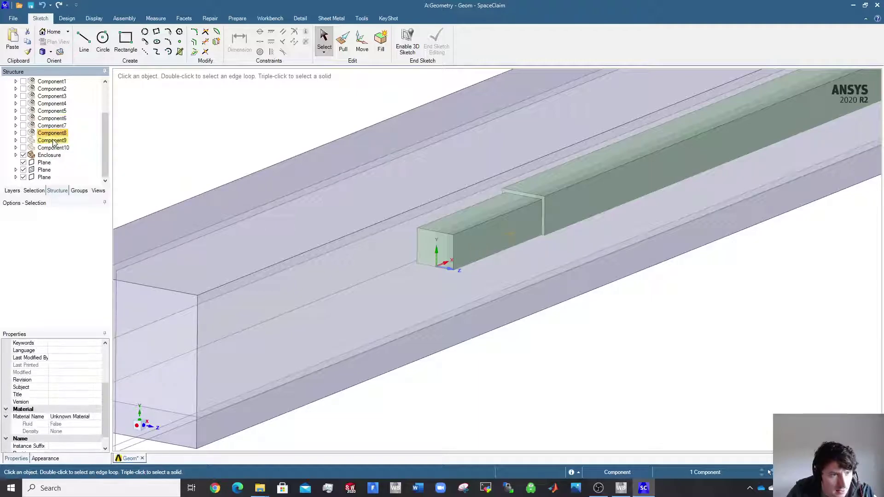
pyautogui.rightClick(53, 140)
pyautogui.click(74, 146)
pyautogui.rightClick(53, 148)
pyautogui.click(74, 154)
pyautogui.click(170, 139)
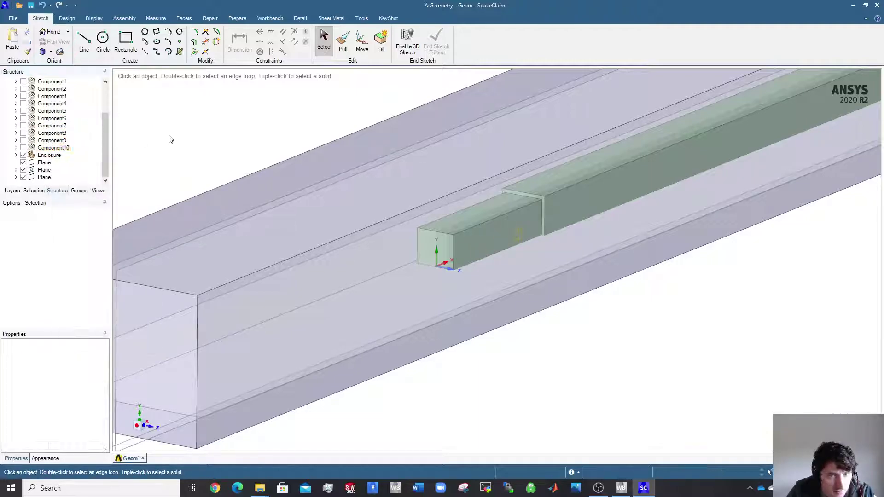
pyautogui.press('z')
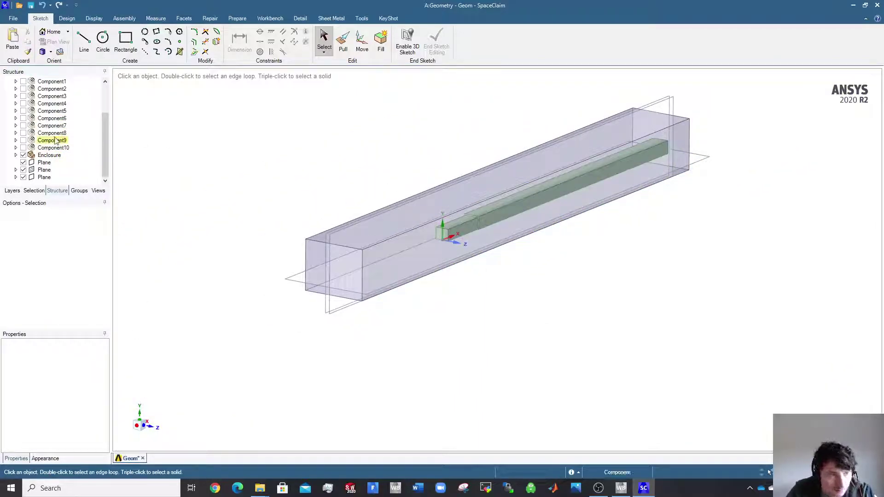
pyautogui.scroll(2, 56, 141)
pyautogui.scroll(-1, 58, 141)
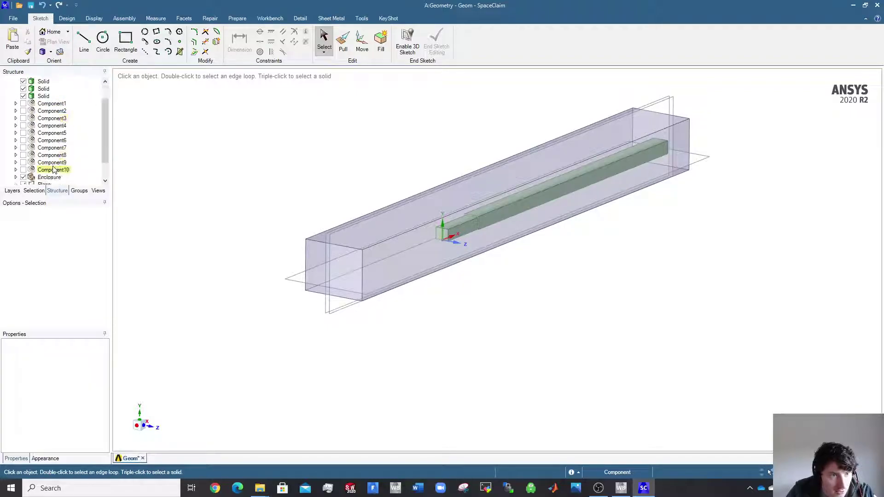
pyautogui.scroll(1, 46, 138)
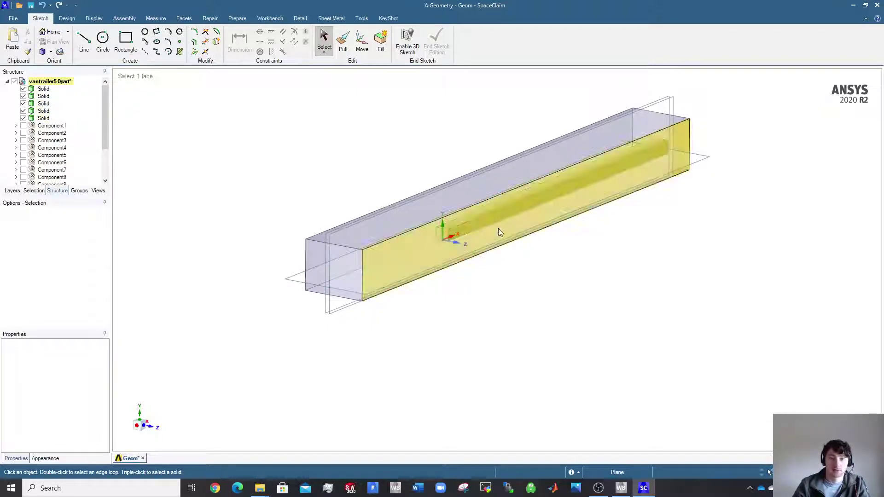
pyautogui.click(491, 225)
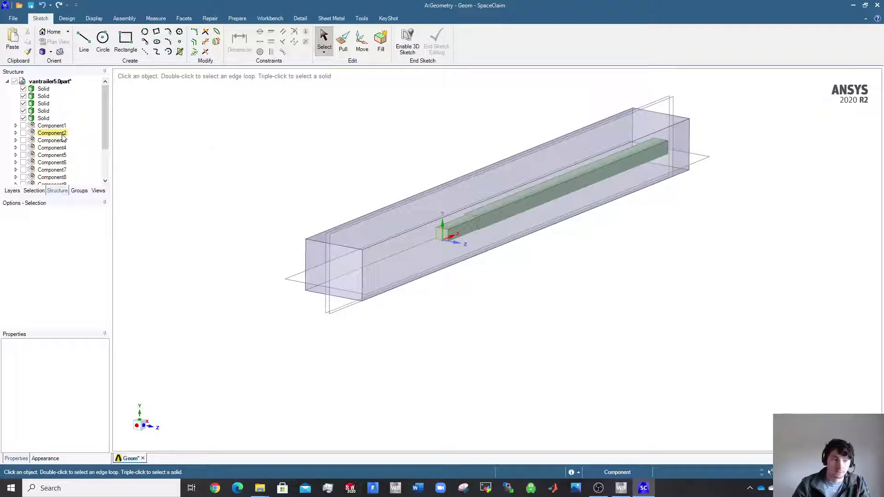
pyautogui.scroll(-2, 63, 138)
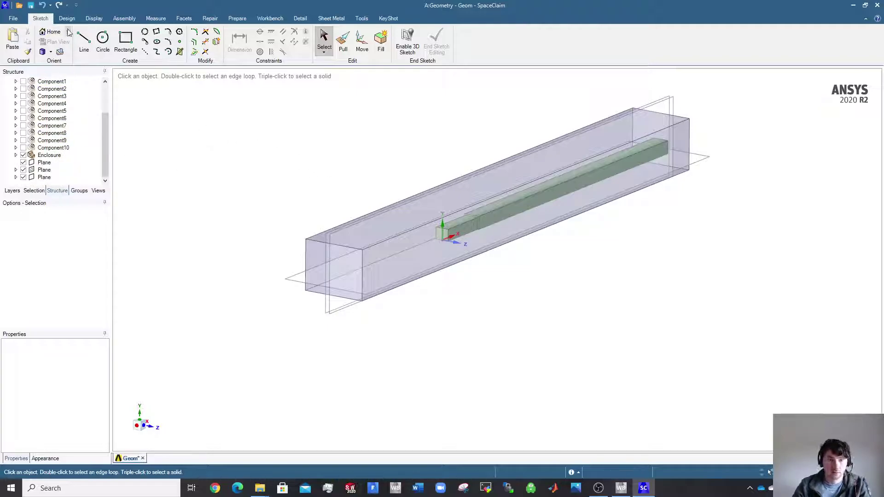
# - Save the geometry as the SpaceClaim .scdoc document under its current name
pyautogui.click(30, 5)
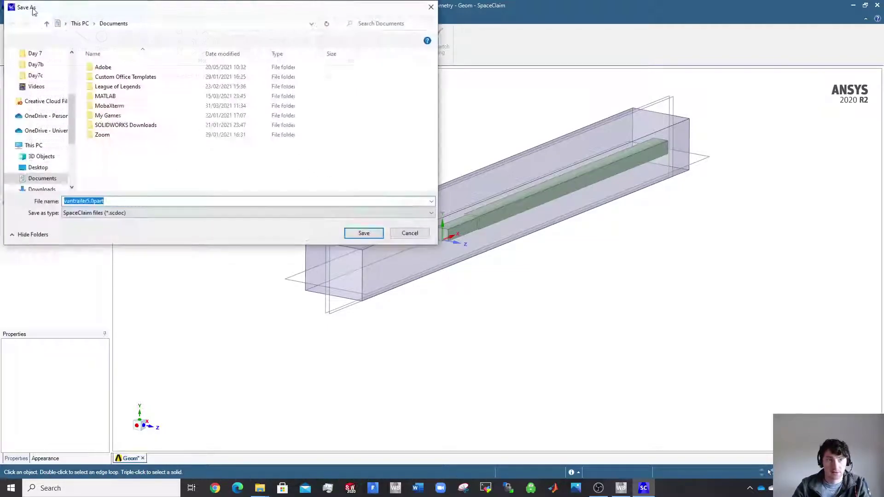
pyautogui.click(430, 8)
pyautogui.click(12, 18)
pyautogui.press('Escape')
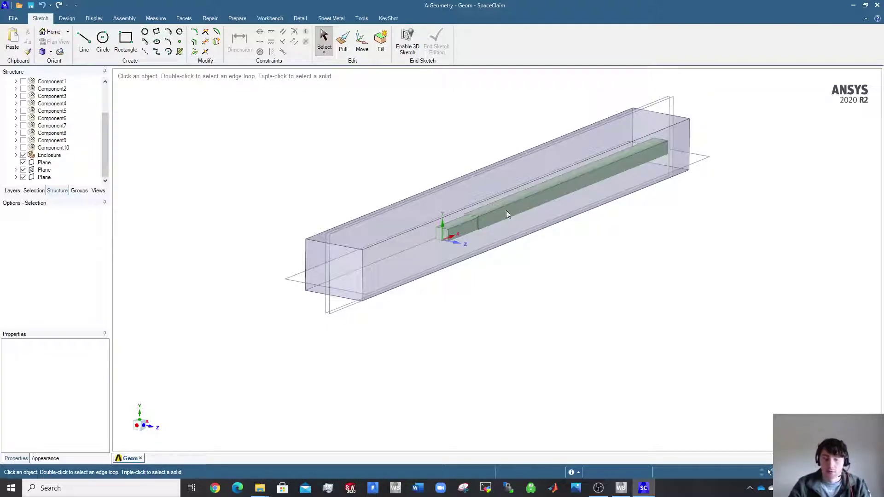
# - Orbit around the enclosure and its inner refinement solid, then bring up the Design tools
pyautogui.moveTo(510, 214); pyautogui.dragTo(456, 279, button='middle')
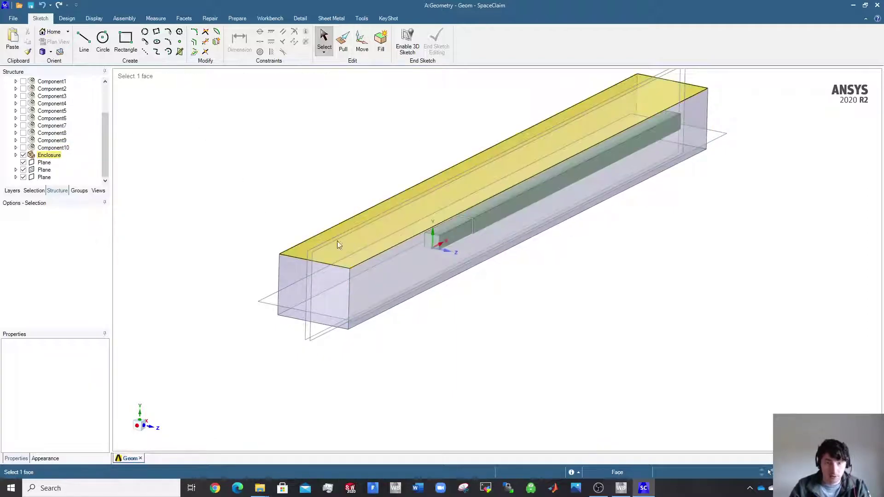
pyautogui.moveTo(469, 313); pyautogui.dragTo(509, 286, button='middle')
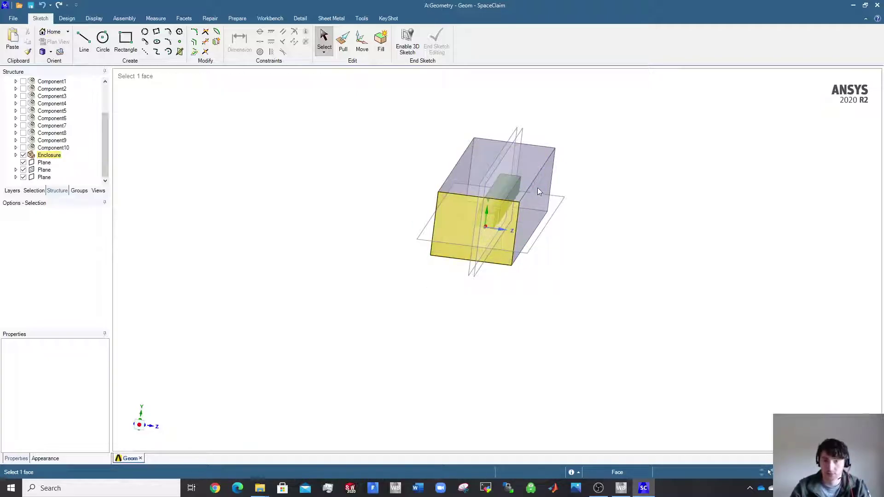
pyautogui.moveTo(245, 214); pyautogui.dragTo(273, 240, button='middle')
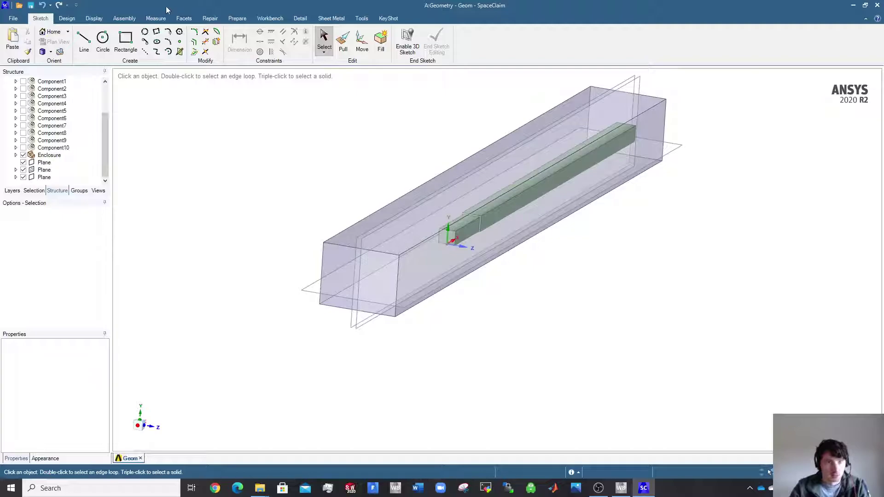
pyautogui.click(66, 18)
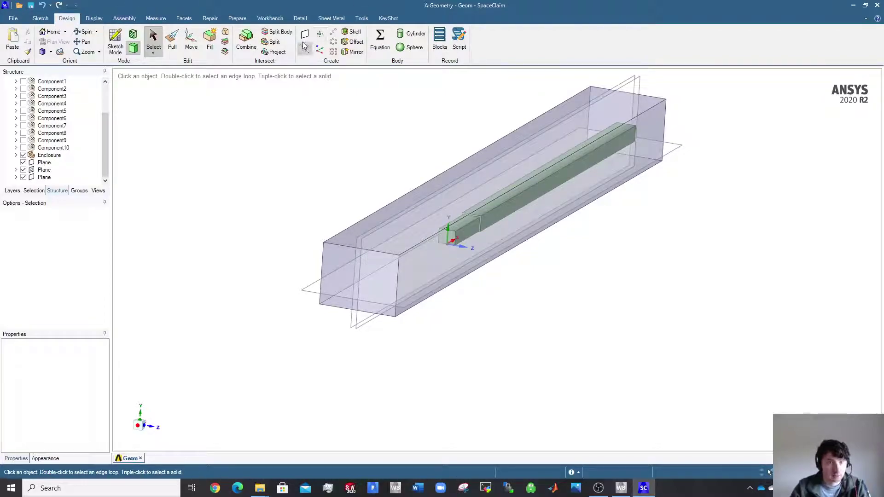
# - Split the Enclosure with the lengthwise vertical plane and delete the unwanted half
pyautogui.click(275, 37)
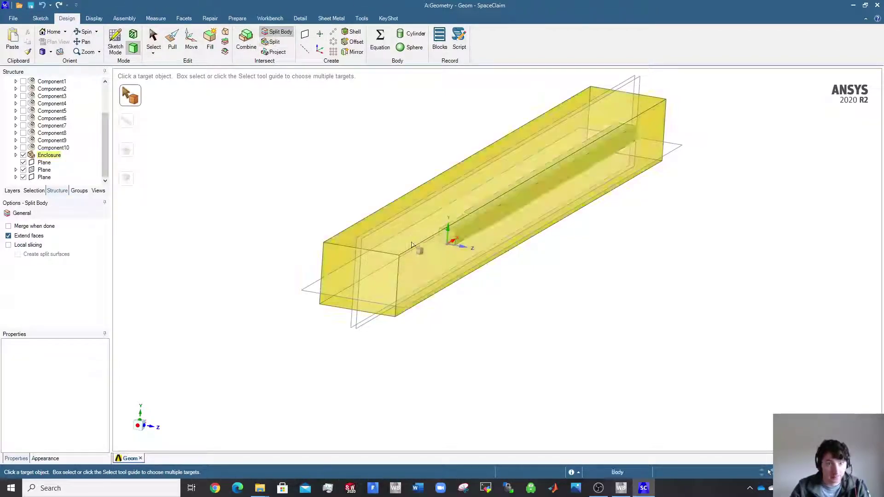
pyautogui.click(413, 266)
pyautogui.scroll(3, 359, 343)
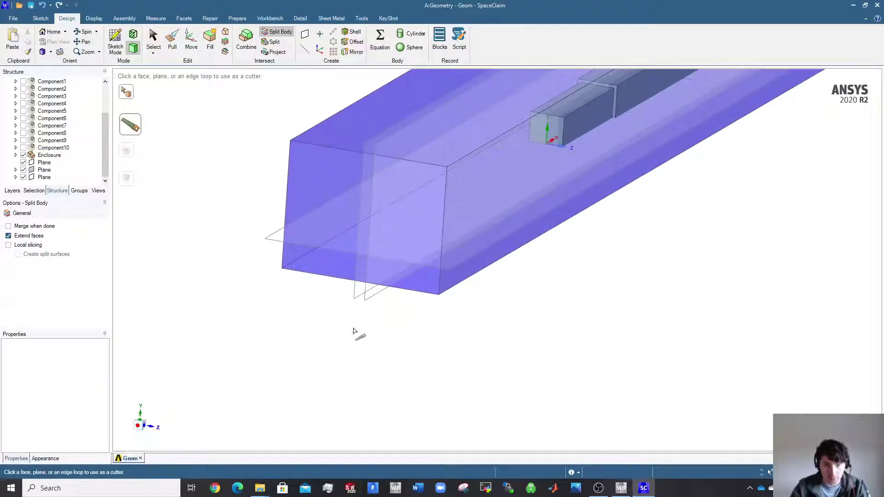
pyautogui.click(353, 302)
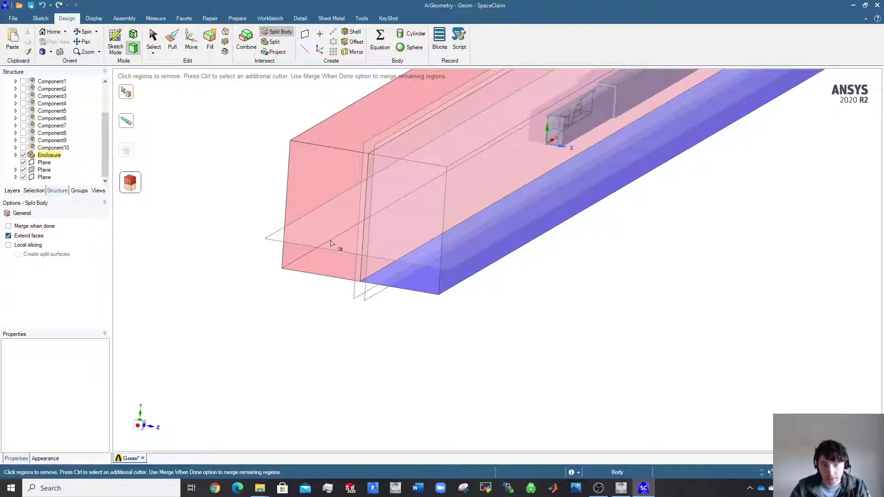
pyautogui.click(331, 243)
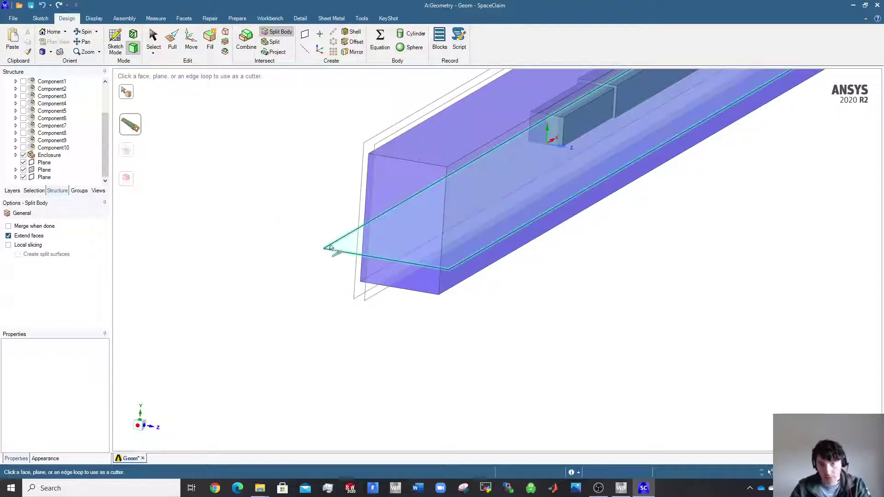
pyautogui.press('Escape')
# - Orbit around the half-width enclosure to inspect the long refinement solid inside
pyautogui.scroll(-5, 446, 278)
pyautogui.moveTo(447, 277); pyautogui.dragTo(422, 314, button='middle')
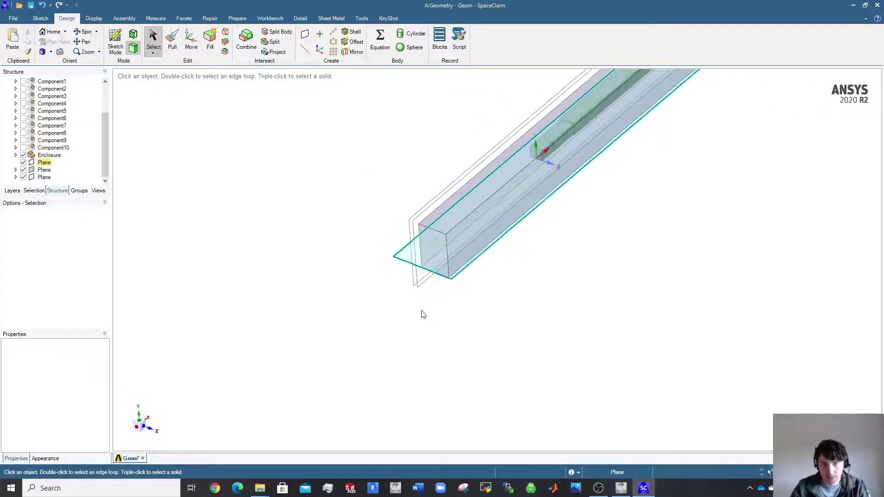
pyautogui.moveTo(492, 240); pyautogui.dragTo(506, 276, button='middle')
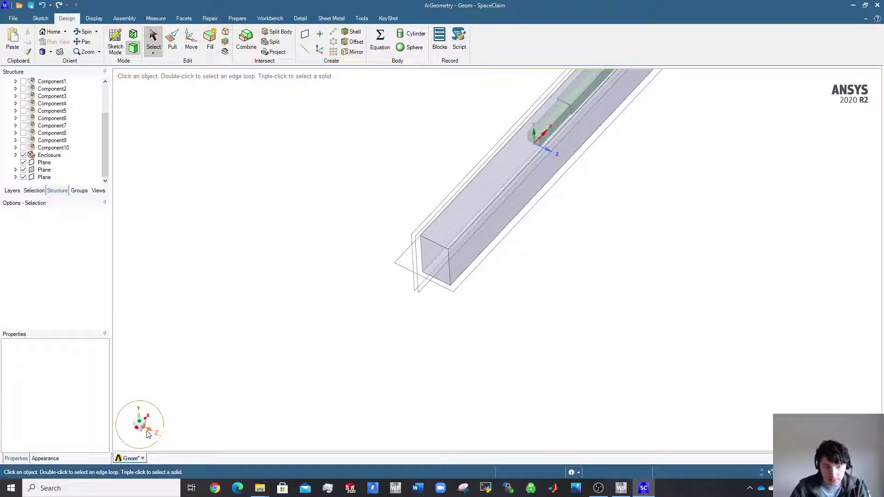
pyautogui.scroll(-3, 546, 150)
pyautogui.scroll(5, 545, 155)
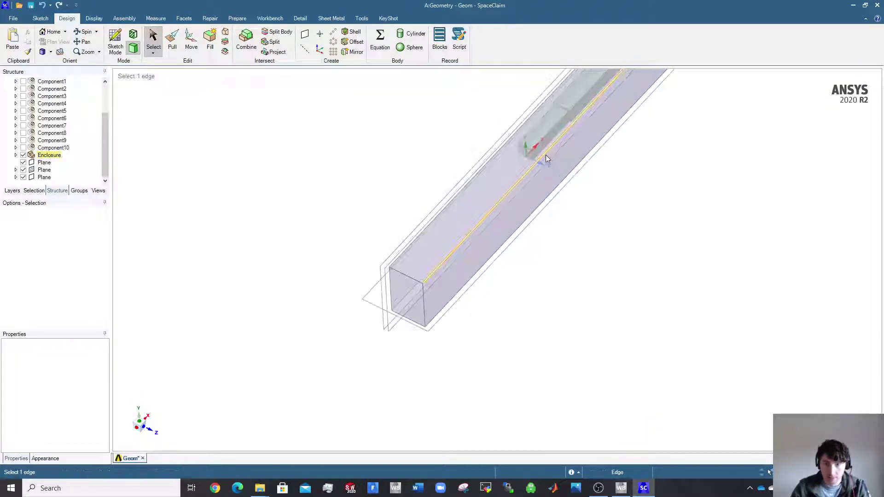
pyautogui.moveTo(545, 159); pyautogui.dragTo(550, 194, button='middle')
pyautogui.press('Escape')
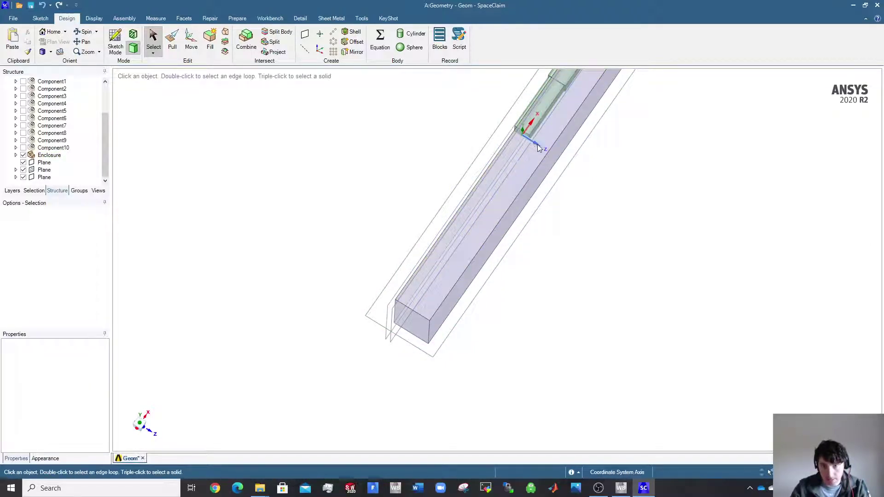
pyautogui.moveTo(527, 130); pyautogui.dragTo(544, 160, button='middle')
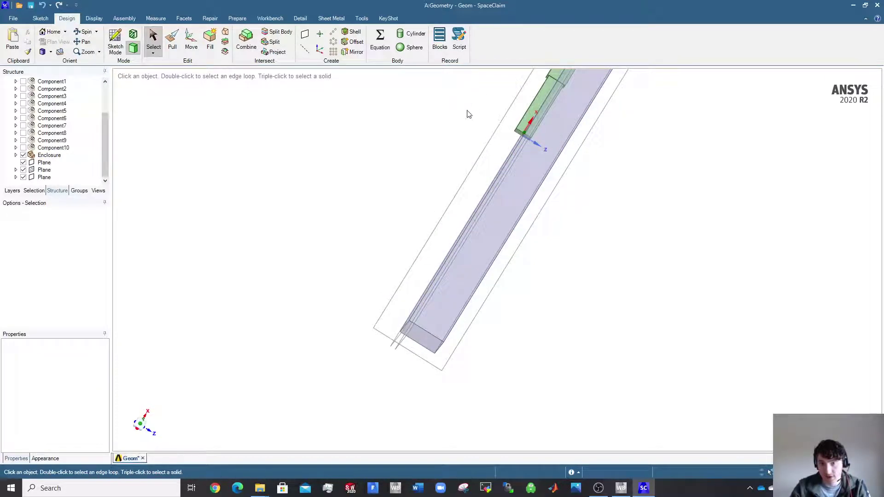
pyautogui.moveTo(488, 249); pyautogui.dragTo(499, 299, button='middle')
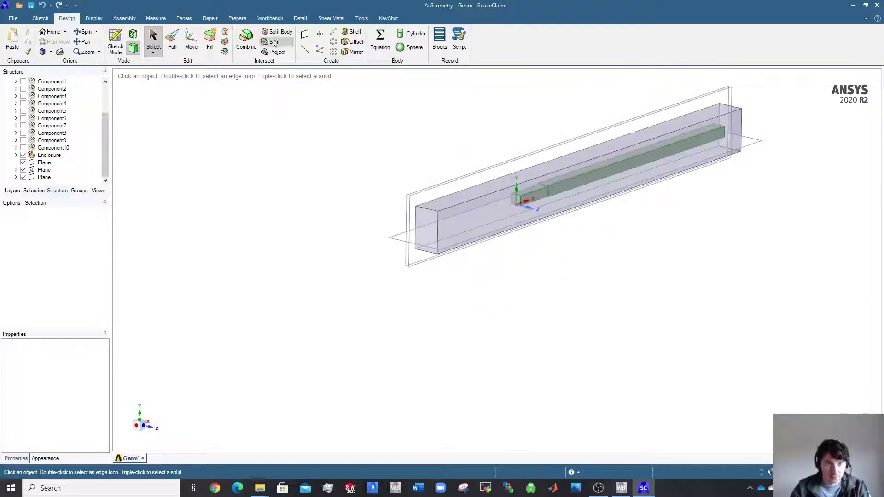
# - Split the Enclosure body at the horizontal plane
pyautogui.scroll(3, 437, 250)
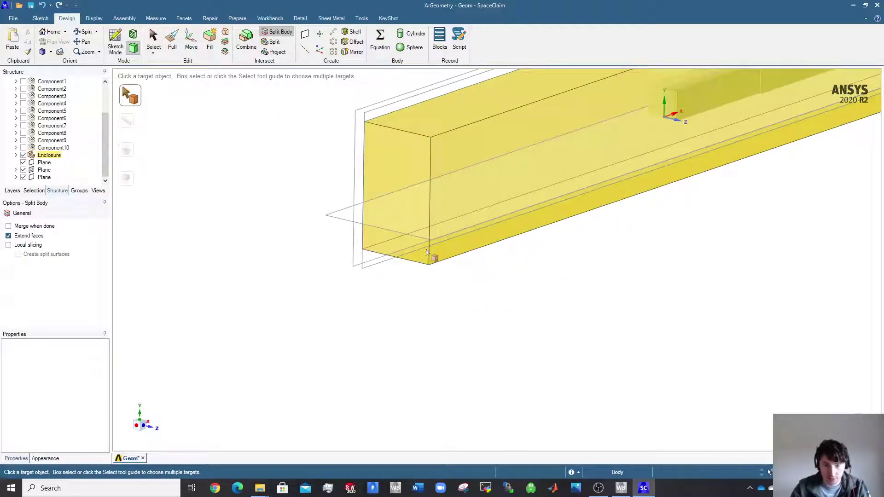
pyautogui.click(426, 252)
pyautogui.click(426, 241)
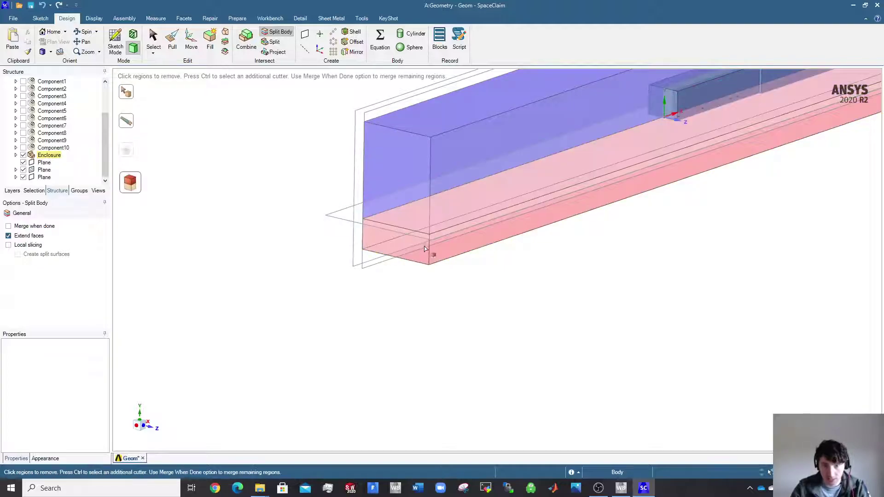
pyautogui.press('Escape')
pyautogui.scroll(-6, 485, 258)
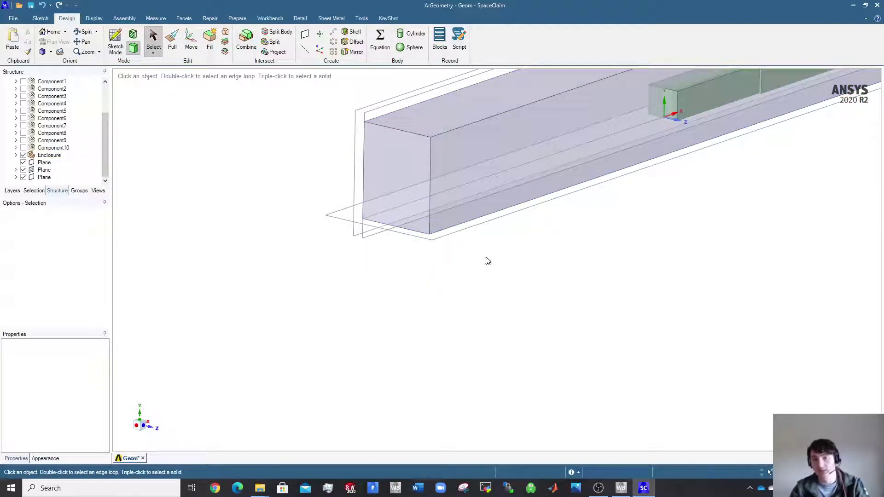
pyautogui.moveTo(364, 407); pyautogui.dragTo(451, 401, button='middle')
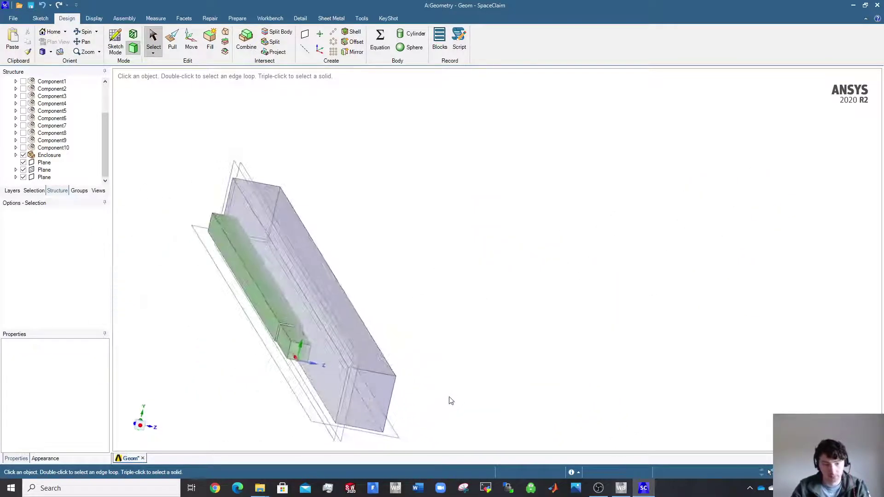
# - Split the small green box with the horizontal plane and remove its pink lower piece
pyautogui.click(276, 31)
pyautogui.click(291, 353)
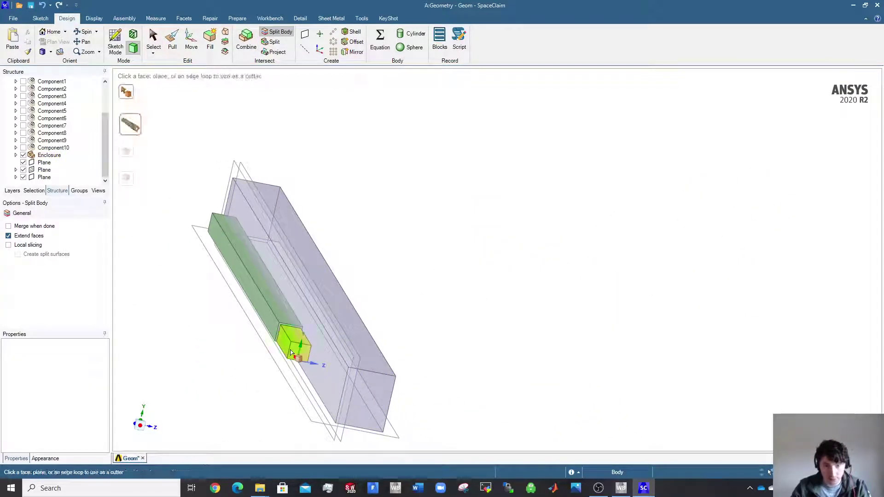
pyautogui.click(312, 424)
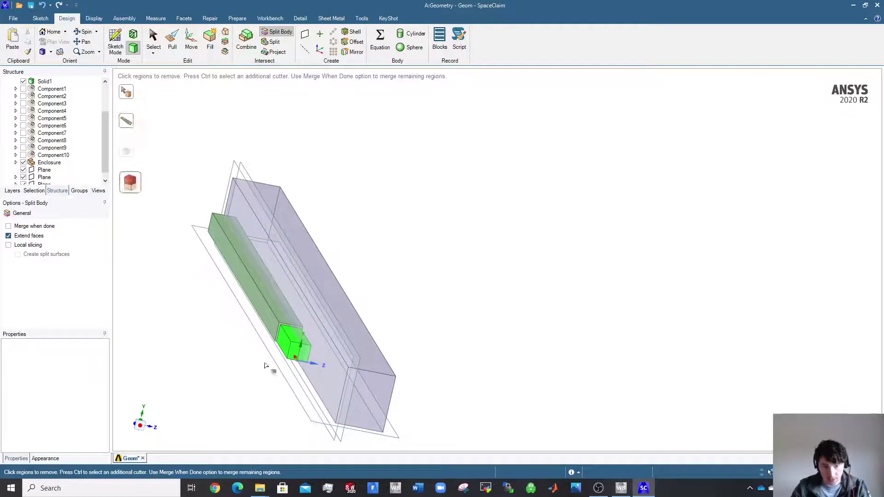
pyautogui.moveTo(268, 365); pyautogui.dragTo(295, 360, button='middle')
pyautogui.scroll(10, 291, 359)
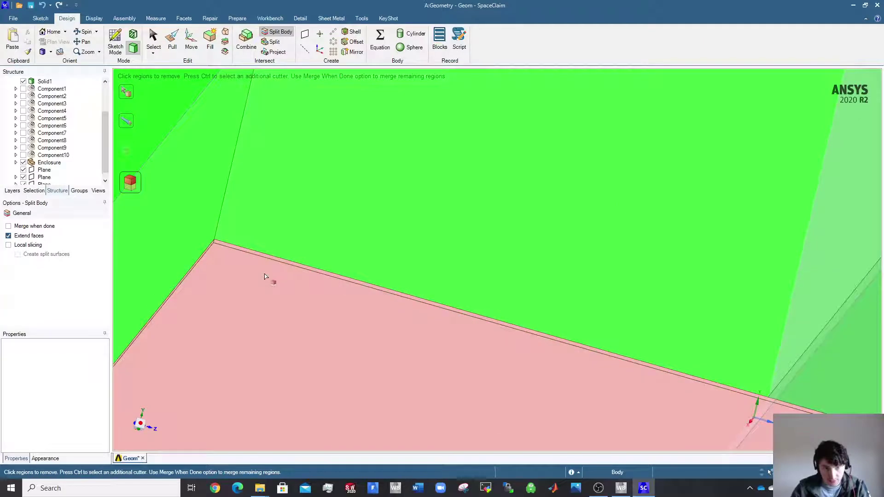
pyautogui.click(265, 276)
pyautogui.scroll(-10, 310, 322)
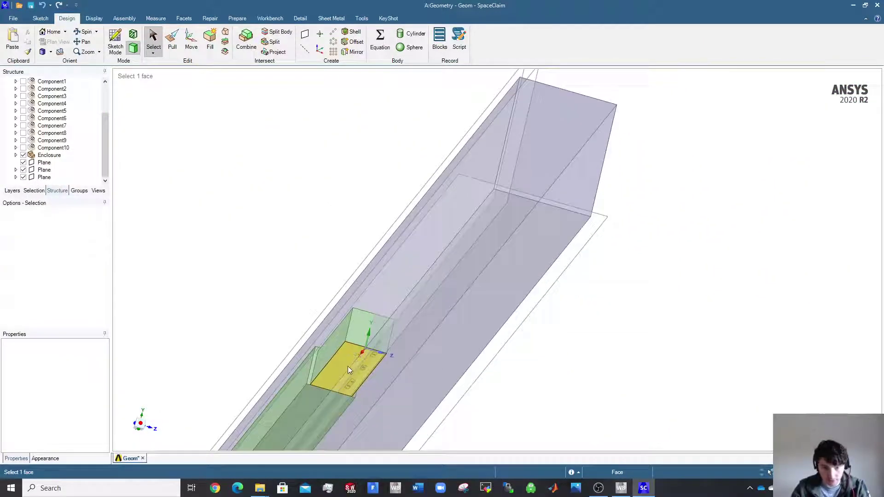
pyautogui.keyDown('ctrl'); pyautogui.moveTo(349, 367); pyautogui.dragTo(498, 328, button='middle'); pyautogui.keyUp('ctrl')
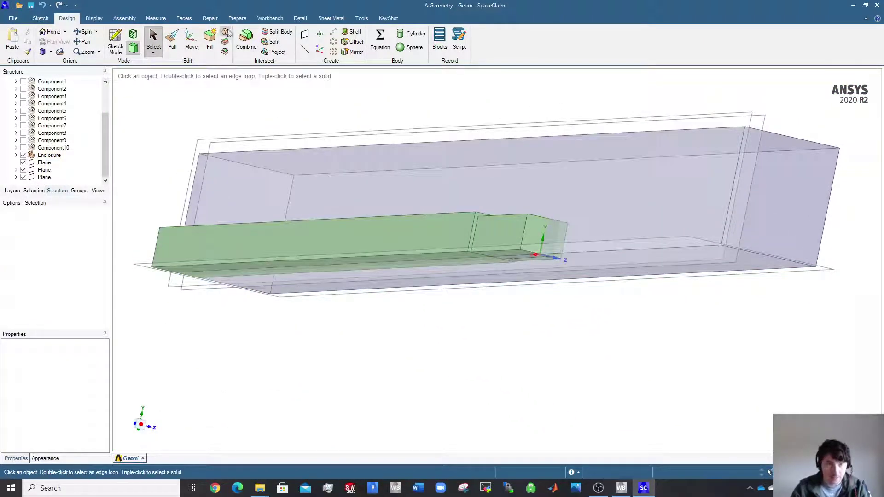
# - Split the long green body at the horizontal plane and remove its unwanted strip
pyautogui.click(276, 31)
pyautogui.click(443, 247)
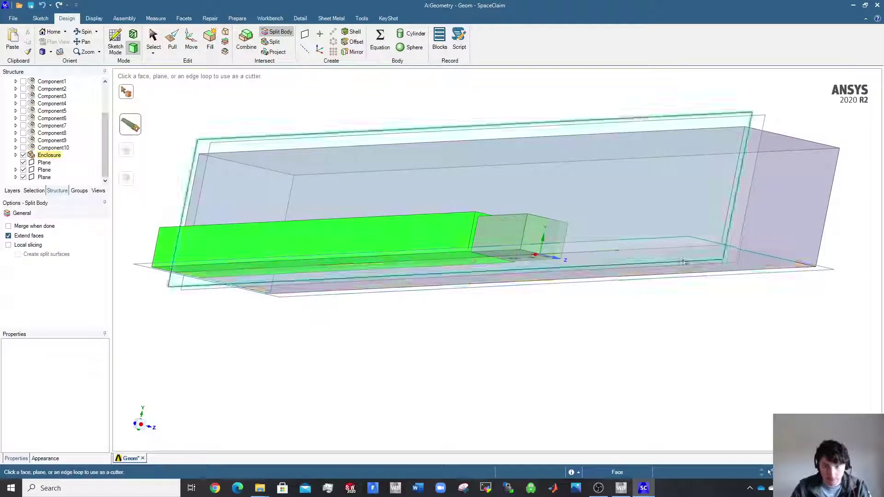
pyautogui.scroll(4, 496, 248)
pyautogui.scroll(-4, 789, 261)
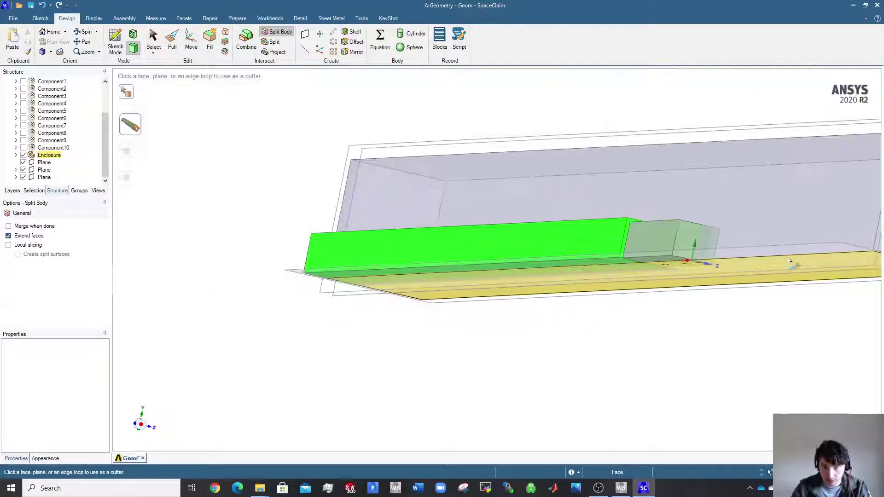
pyautogui.click(612, 274)
pyautogui.scroll(5, 619, 276)
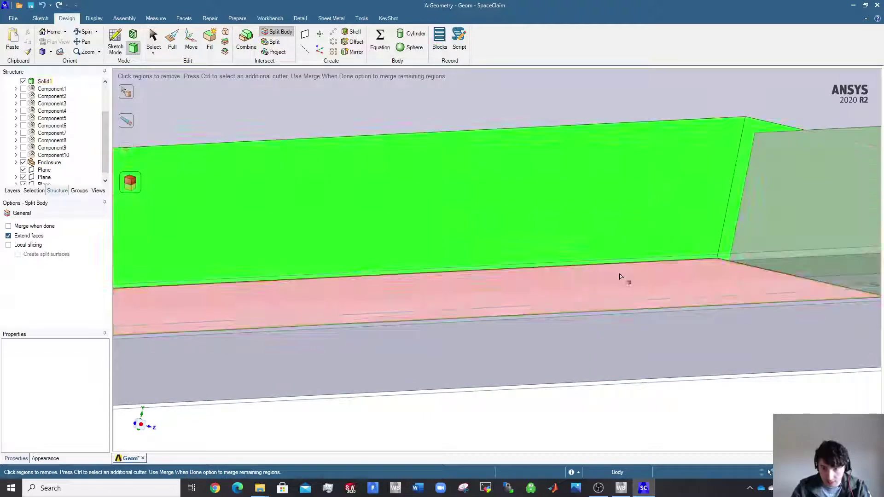
pyautogui.click(619, 276)
pyautogui.scroll(-5, 620, 278)
pyautogui.press('Escape')
pyautogui.moveTo(611, 289); pyautogui.dragTo(424, 266, button='middle')
pyautogui.click(425, 265)
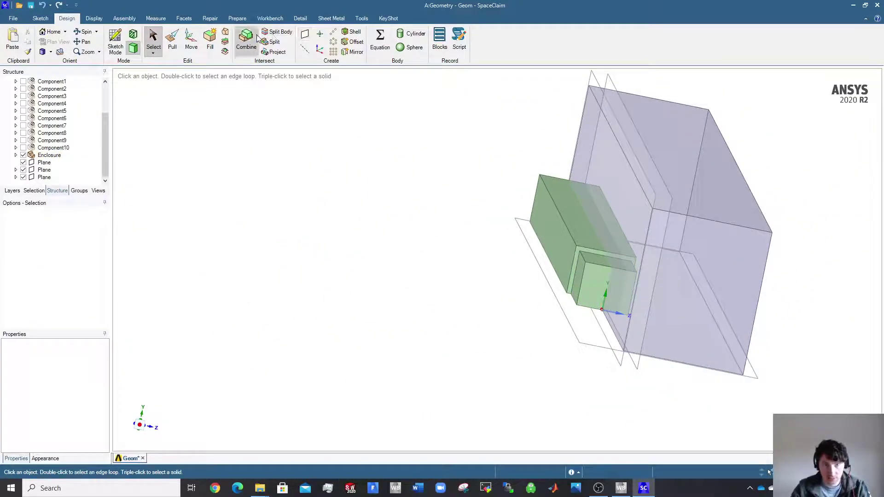
# - Split the small green box at the vertical plane
pyautogui.click(276, 31)
pyautogui.click(601, 283)
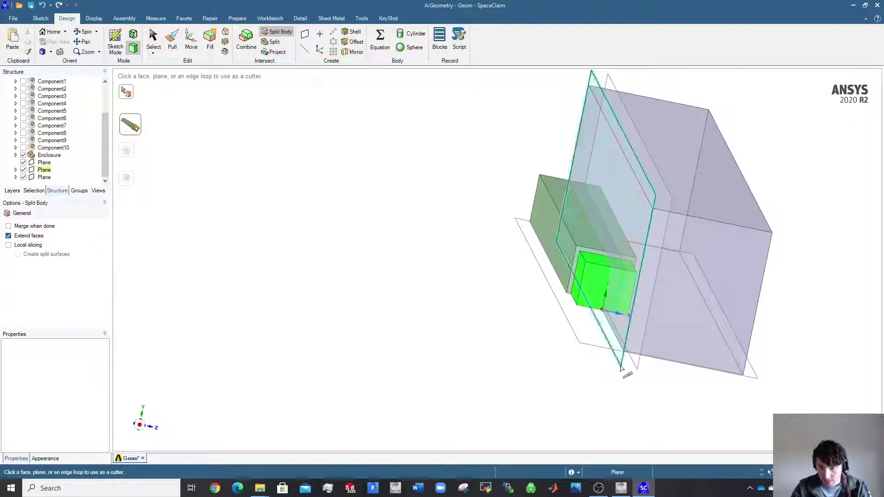
pyautogui.click(616, 366)
pyautogui.press('Escape')
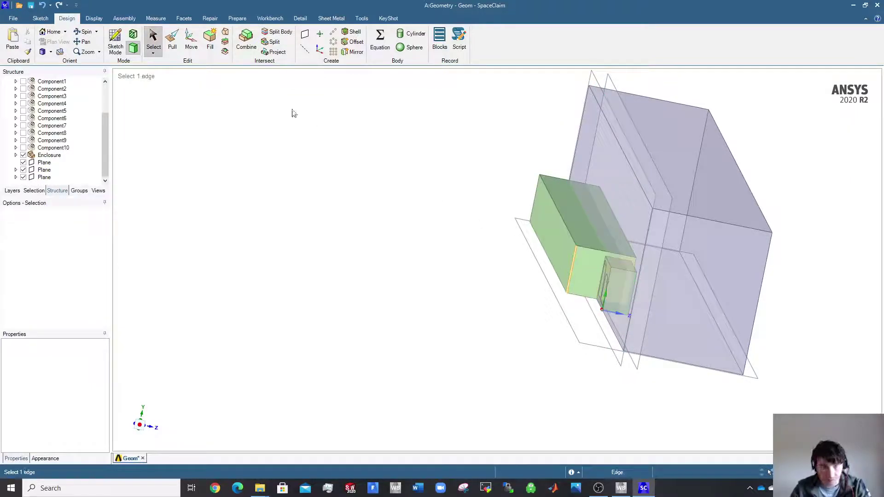
# - Split the next green body at the second vertical plane and the horizontal plane
pyautogui.click(277, 31)
pyautogui.click(575, 240)
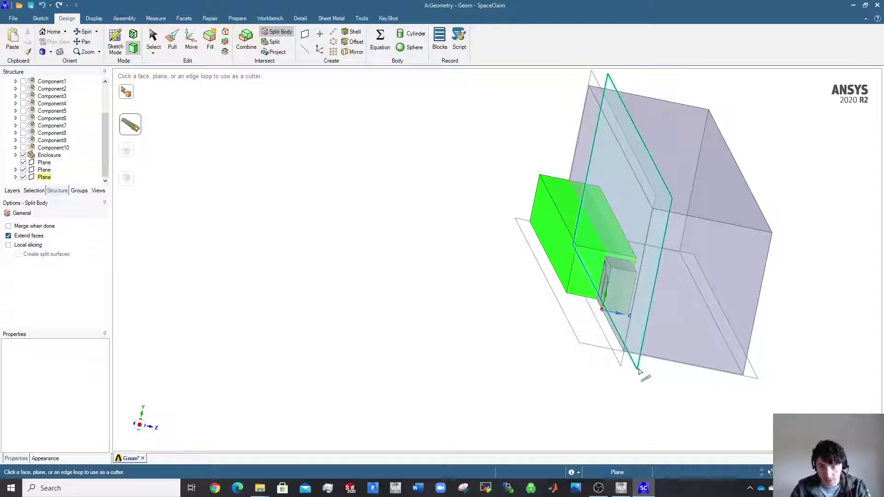
pyautogui.click(593, 281)
pyautogui.click(613, 350)
pyautogui.press('Escape')
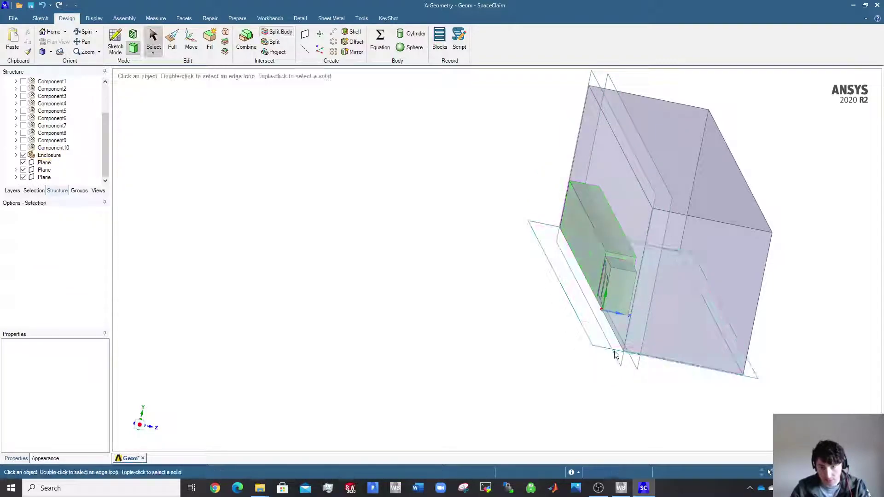
pyautogui.moveTo(634, 322); pyautogui.dragTo(600, 339, button='middle')
pyautogui.scroll(-3, 746, 300)
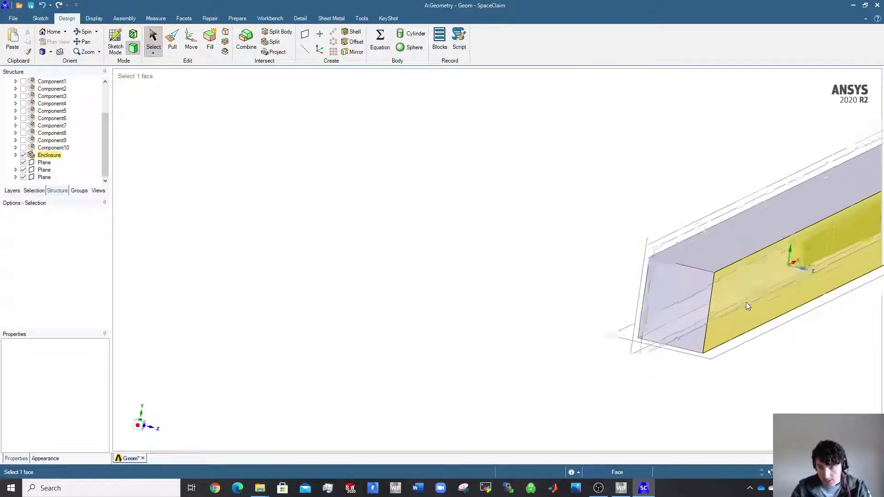
pyautogui.moveTo(747, 297)
pyautogui.keyDown('ctrl'); pyautogui.mouseDown(button='middle')
pyautogui.moveTo(397, 290)
pyautogui.moveTo(385, 298)
pyautogui.mouseUp(button='middle'); pyautogui.keyUp('ctrl')
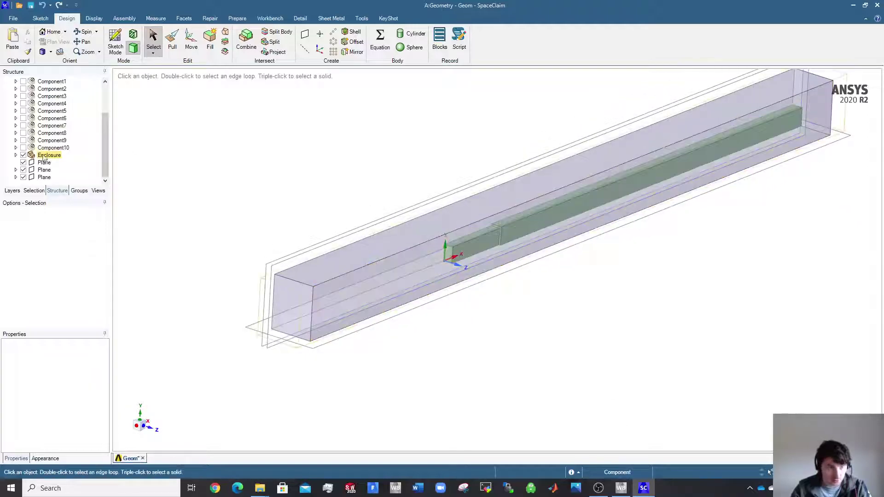
# - Hide the three construction planes, two Solid bodies and both Solid11 boxes
pyautogui.click(23, 162)
pyautogui.click(23, 170)
pyautogui.click(23, 178)
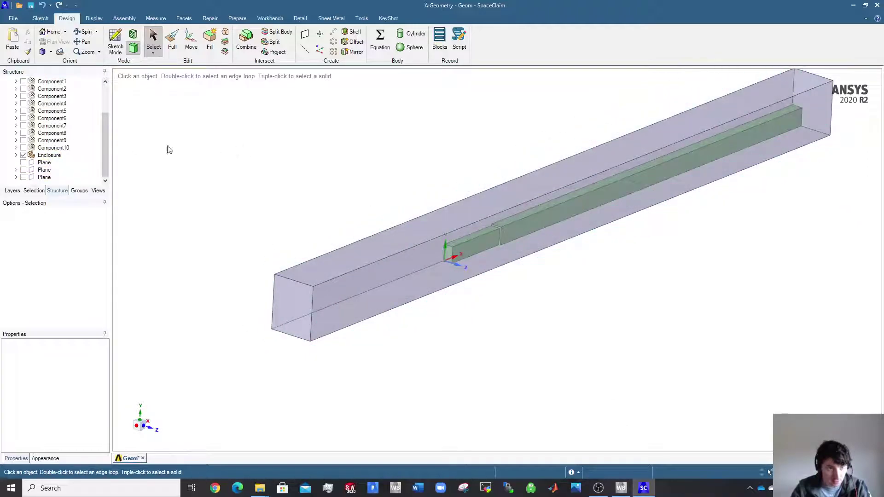
pyautogui.scroll(2, 51, 120)
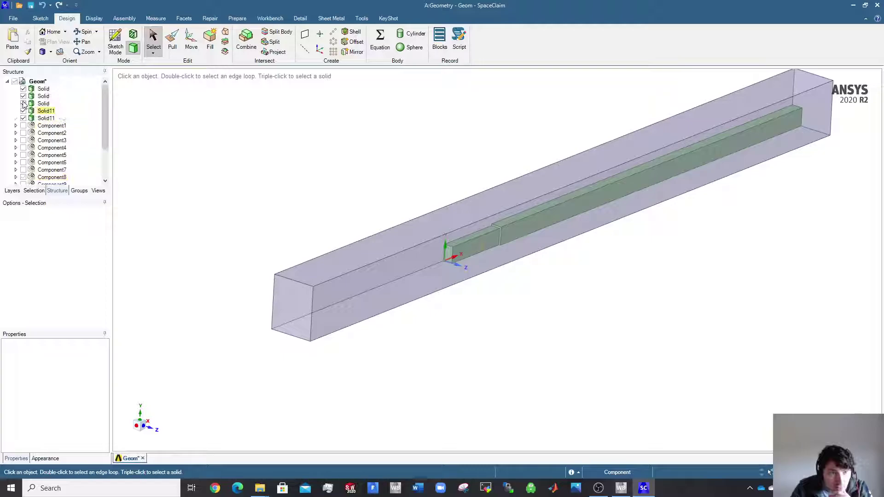
pyautogui.click(23, 89)
pyautogui.click(23, 96)
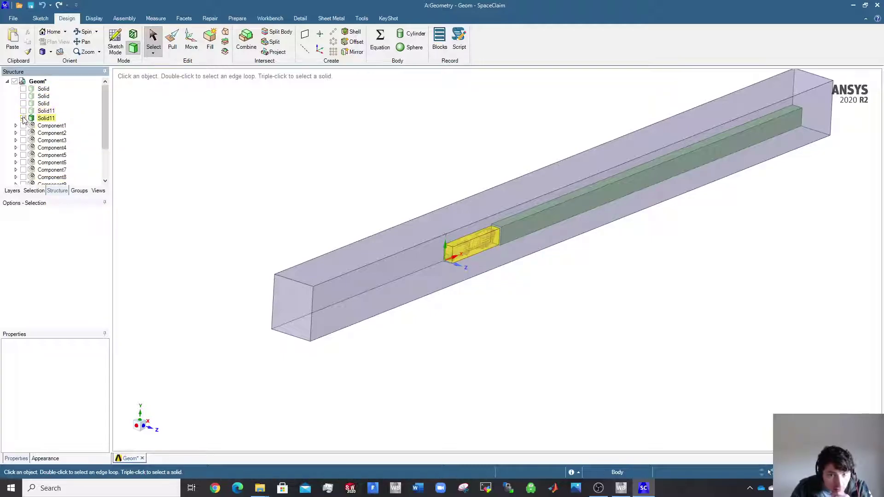
pyautogui.click(23, 111)
pyautogui.click(23, 118)
pyautogui.scroll(-2, 25, 124)
# - Toggle the Enclosure's visibility off and back on to check it
pyautogui.click(23, 156)
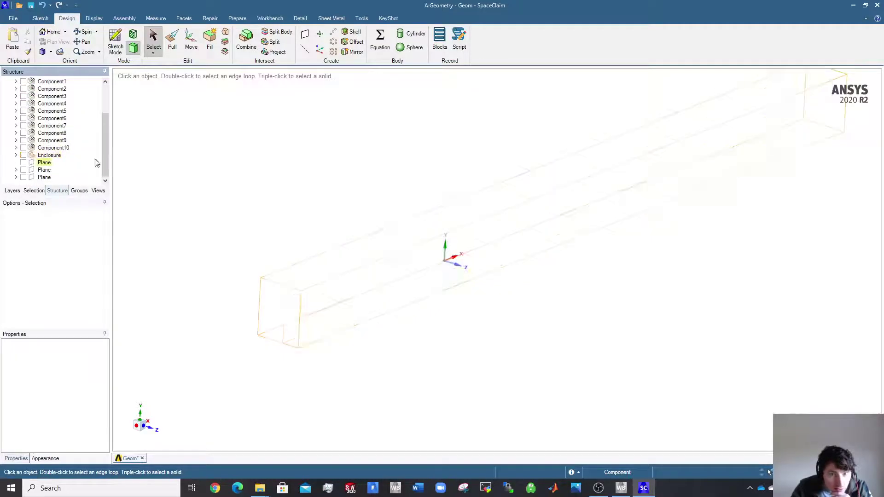
pyautogui.click(23, 155)
pyautogui.scroll(-2, 537, 252)
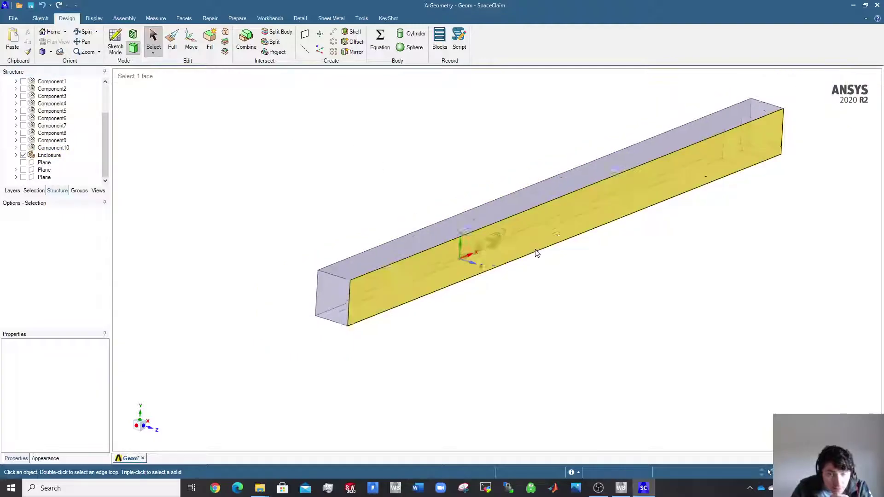
pyautogui.moveTo(537, 252); pyautogui.dragTo(524, 269, button='middle')
# - Open the File > Print settings and close them without printing
pyautogui.click(13, 18)
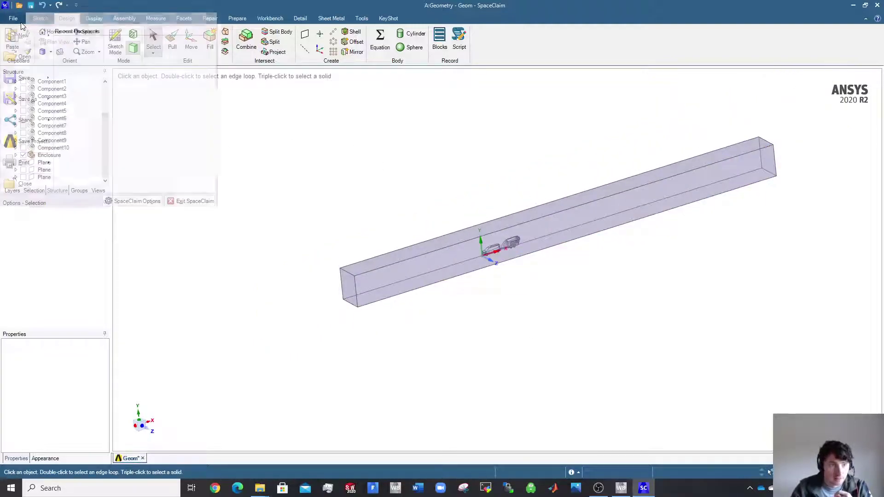
pyautogui.click(10, 162)
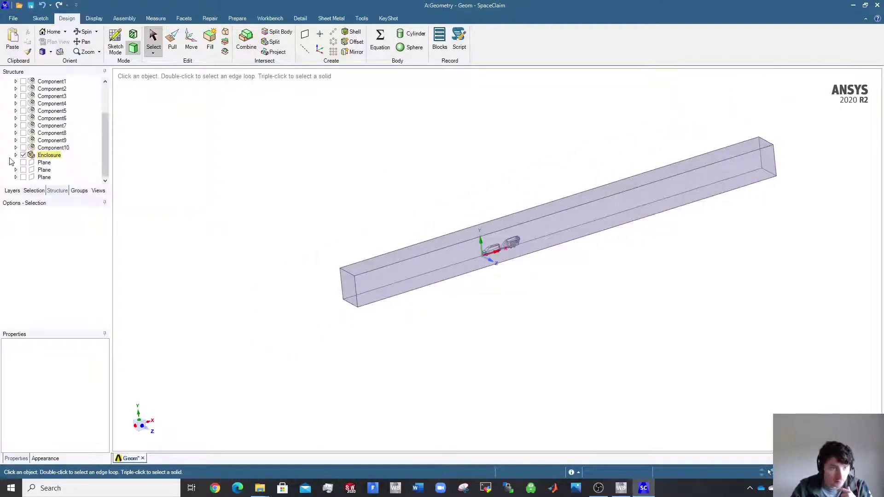
pyautogui.click(236, 66)
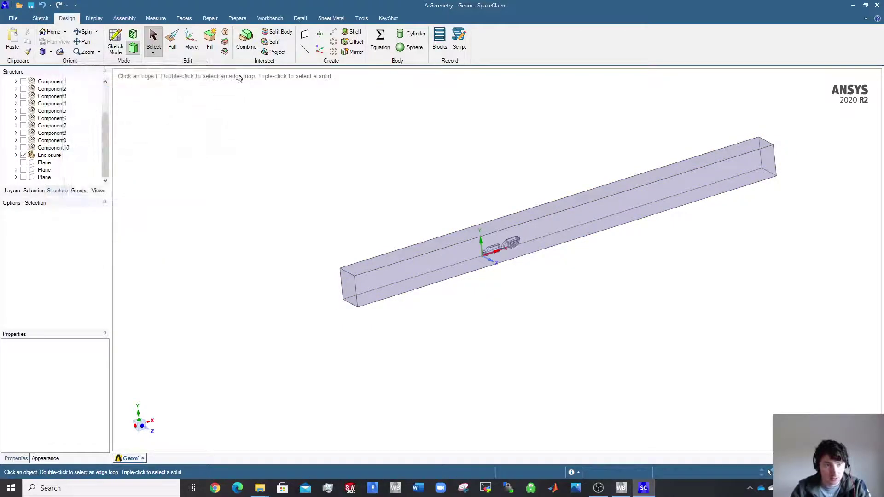
pyautogui.click(12, 18)
pyautogui.click(31, 142)
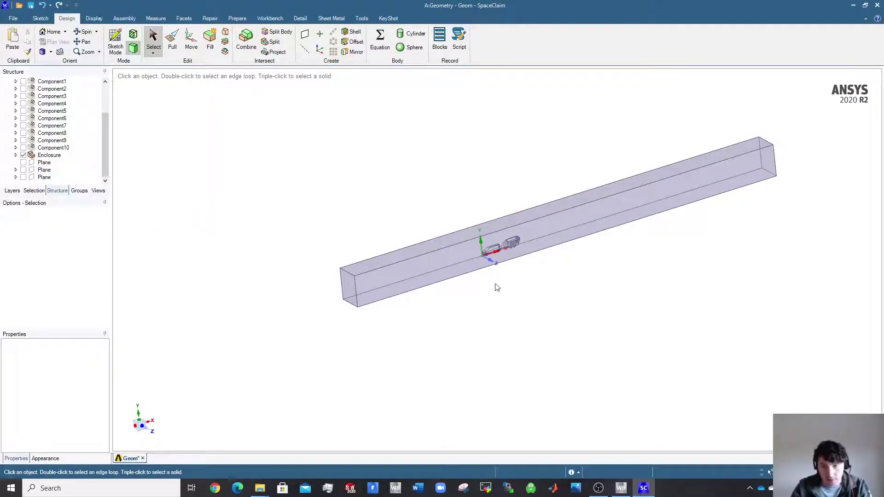
pyautogui.scroll(4, 483, 251)
pyautogui.scroll(-4, 518, 239)
pyautogui.moveTo(485, 294); pyautogui.dragTo(672, 269, button='middle')
pyautogui.scroll(6, 388, 282)
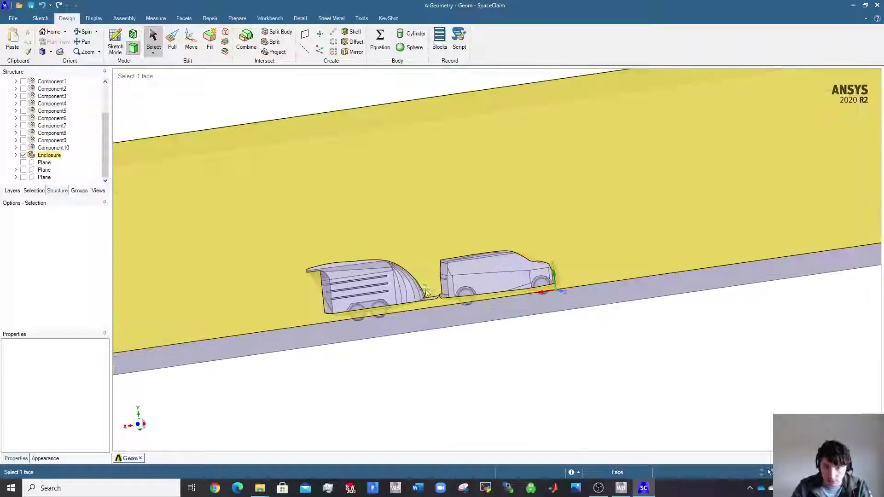
pyautogui.moveTo(425, 293); pyautogui.dragTo(491, 334, button='middle')
pyautogui.scroll(5, 399, 281)
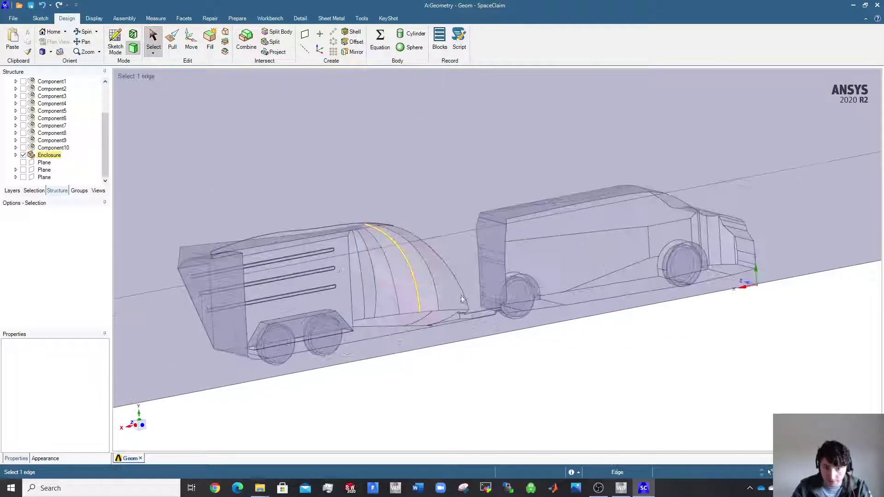
pyautogui.scroll(1, 592, 285)
pyautogui.moveTo(592, 285); pyautogui.dragTo(612, 300, button='middle')
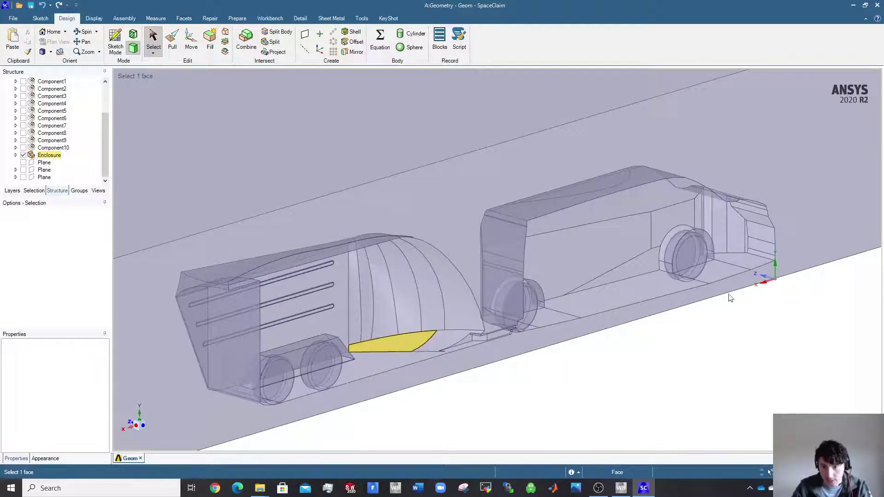
pyautogui.scroll(2, 75, 122)
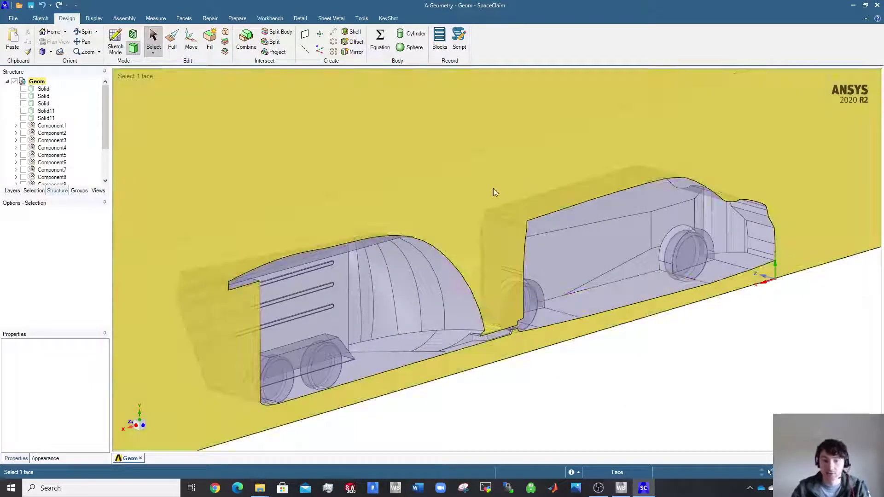
pyautogui.click(493, 189)
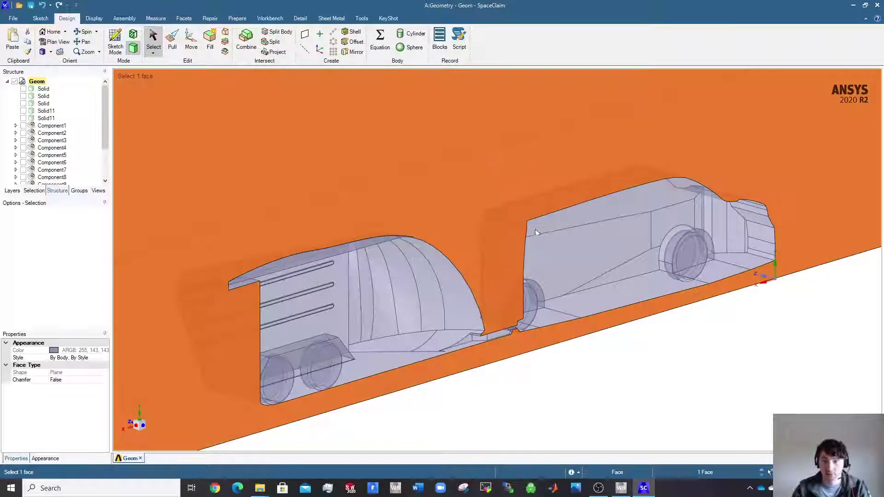
pyautogui.scroll(-5, 535, 232)
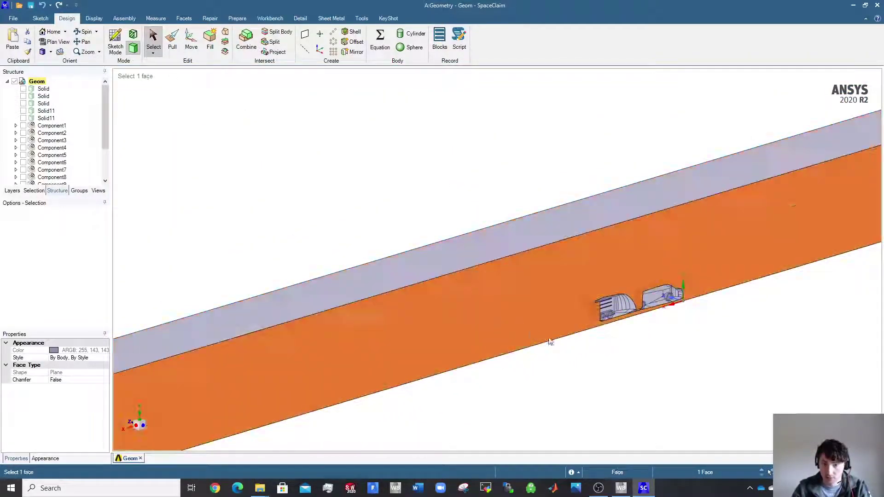
pyautogui.click(651, 336)
pyautogui.scroll(6, 651, 310)
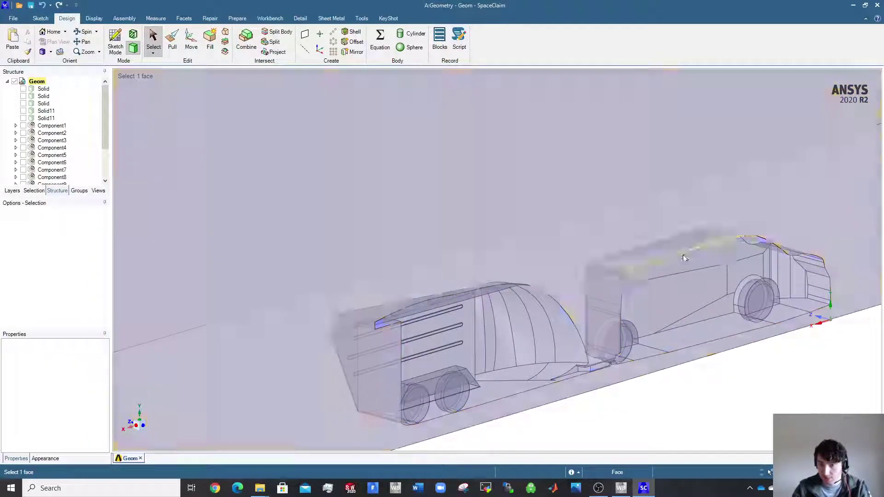
pyautogui.moveTo(726, 269); pyautogui.dragTo(738, 236, button='middle')
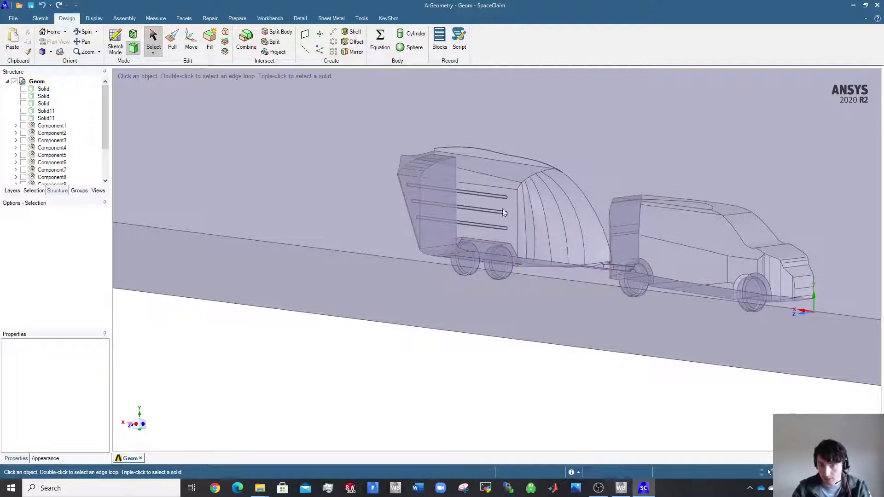
pyautogui.moveTo(580, 335); pyautogui.dragTo(391, 329, button='middle')
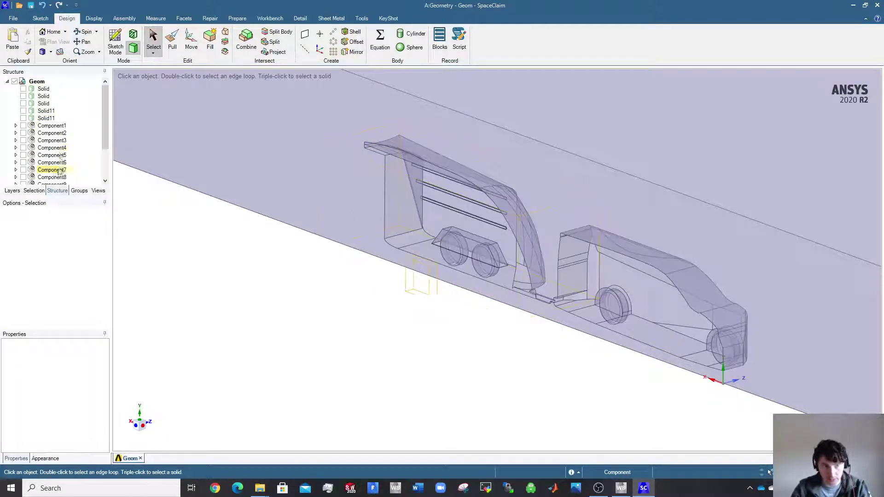
pyautogui.scroll(-5, 560, 333)
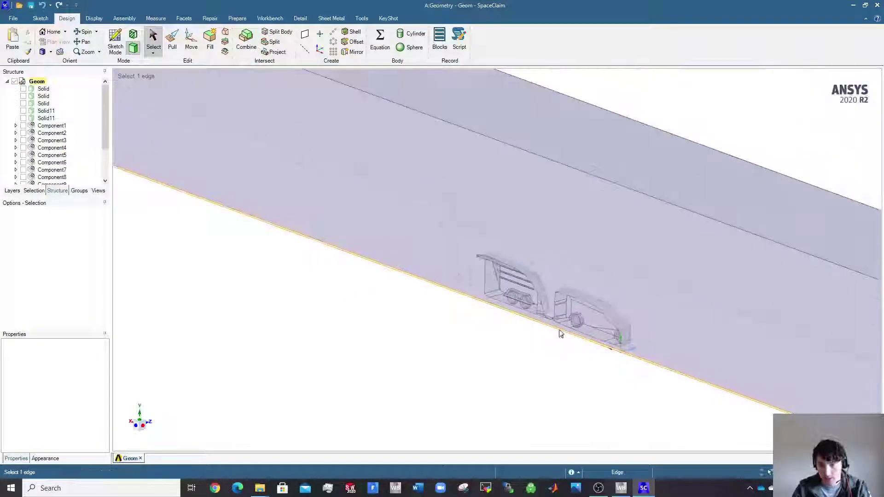
pyautogui.moveTo(561, 333); pyautogui.dragTo(560, 335, button='middle')
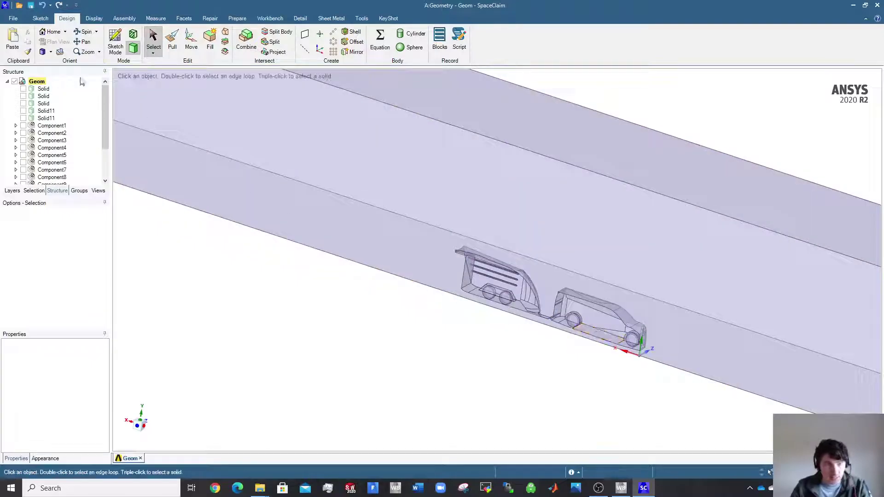
# - Show the three Solid and two Solid11 refinement bodies again
pyautogui.click(23, 89)
pyautogui.click(23, 97)
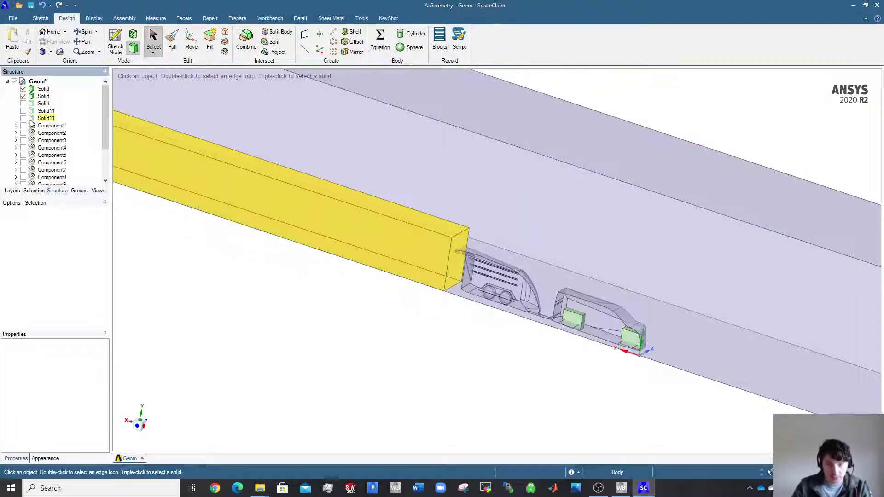
pyautogui.click(23, 104)
pyautogui.click(23, 111)
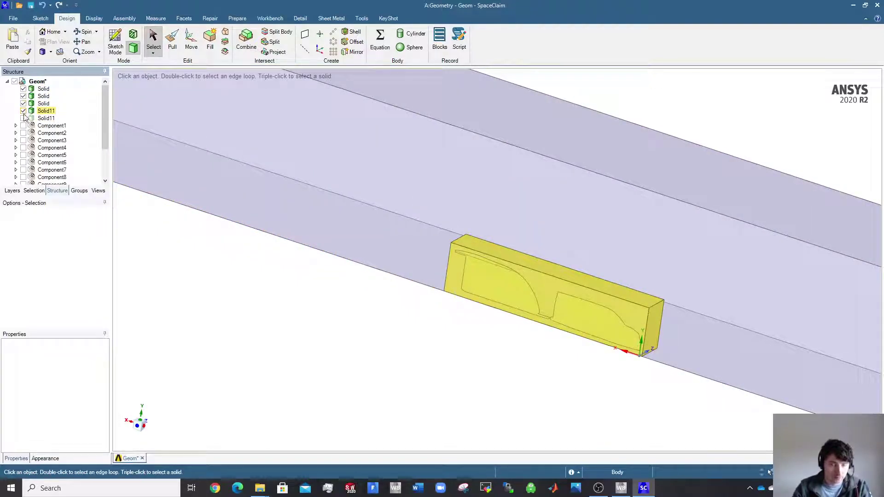
pyautogui.click(23, 119)
pyautogui.scroll(-5, 497, 300)
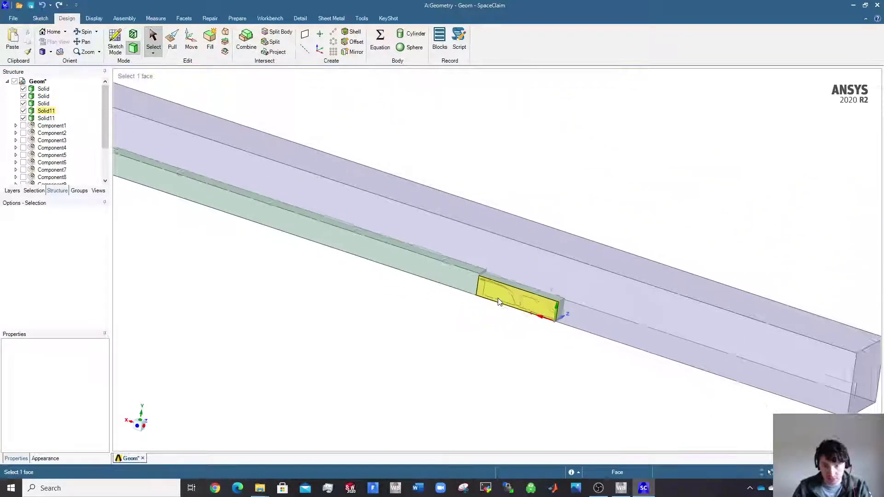
pyautogui.scroll(-2, 497, 300)
# - Save the whole project via File > Save Project
pyautogui.moveTo(497, 300); pyautogui.dragTo(363, 266, button='middle')
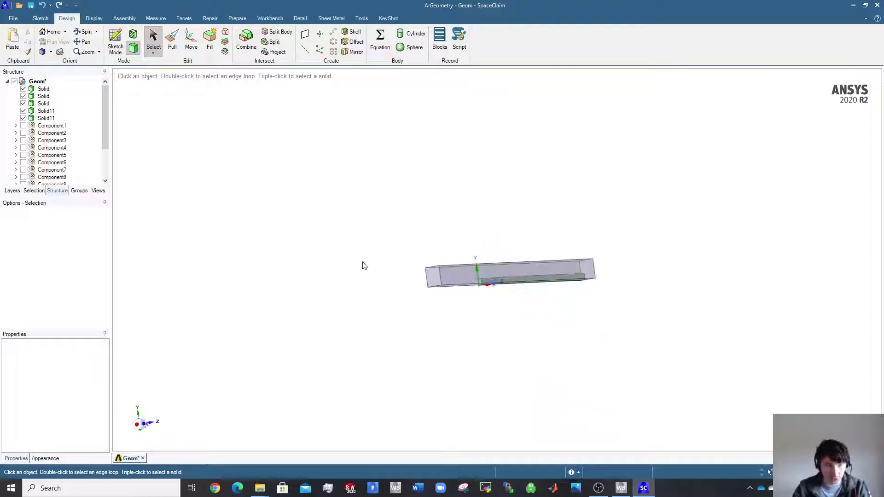
pyautogui.click(12, 18)
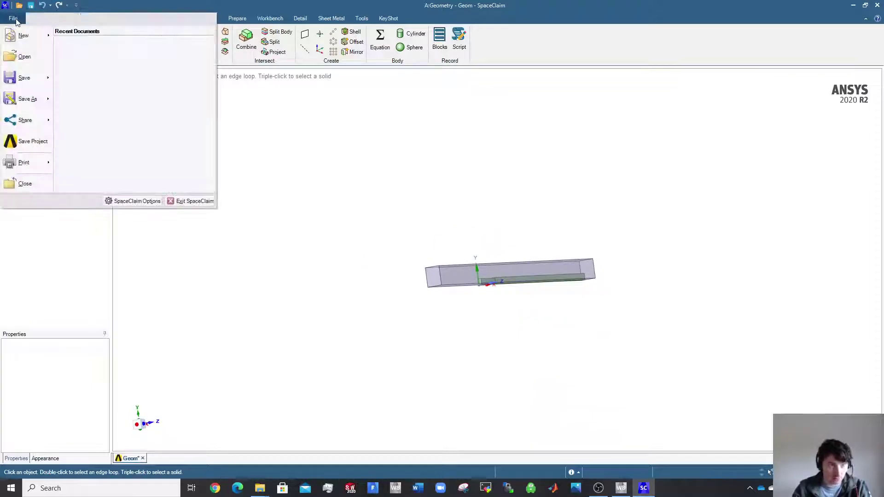
pyautogui.click(37, 145)
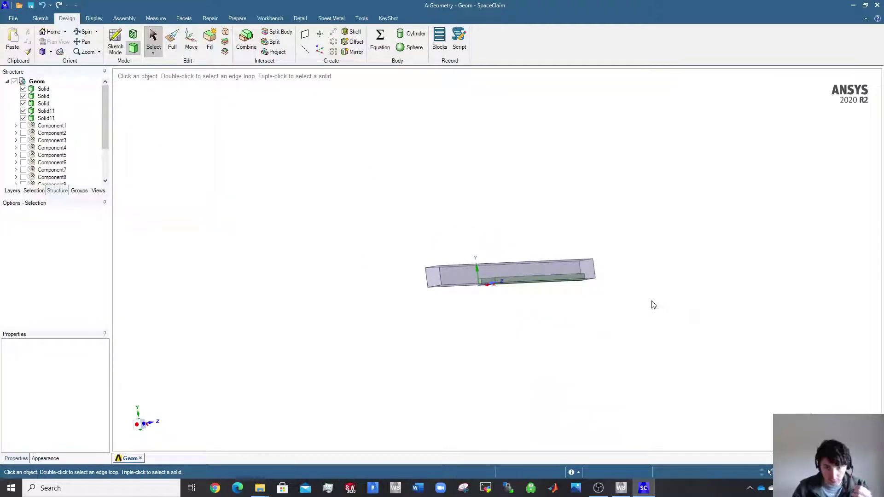
pyautogui.moveTo(651, 301); pyautogui.dragTo(663, 339, button='middle')
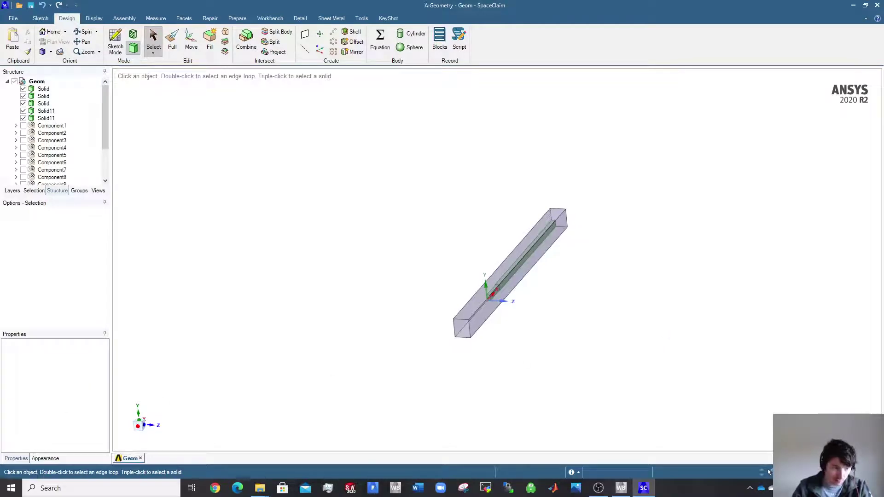